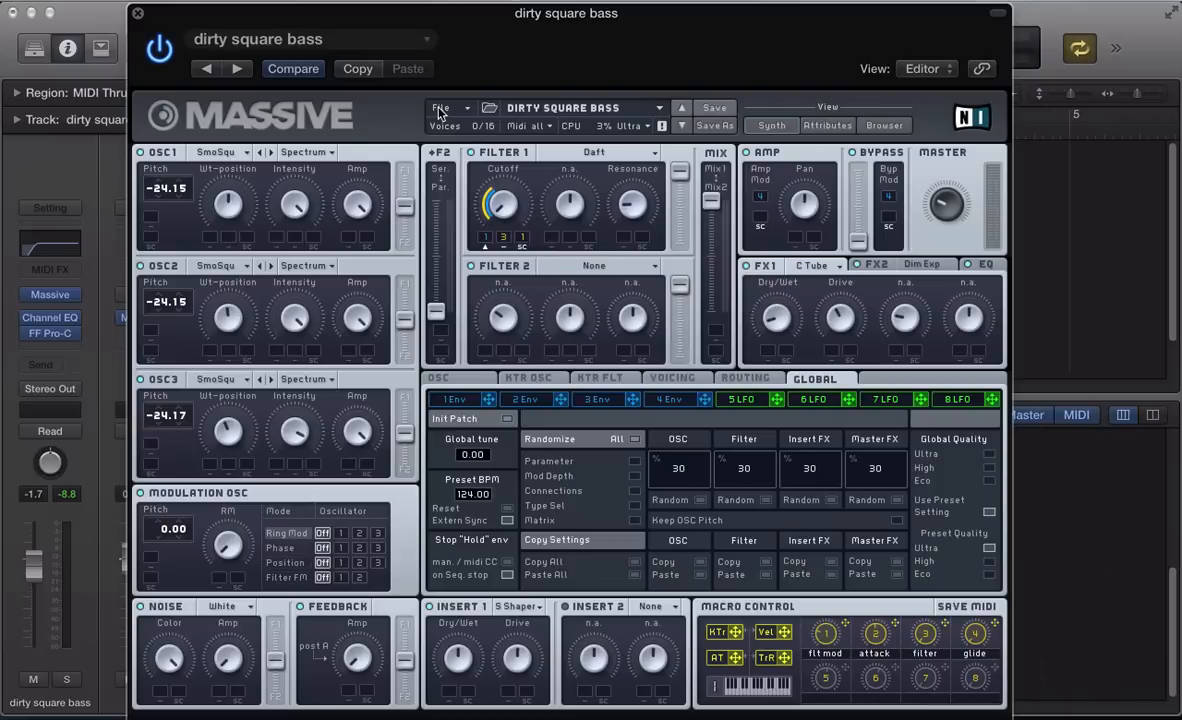
Hide the Massive window and compare the channel strips of the two dirty square bass tracks
{"action": "left_click", "coordinate": [440, 110]}
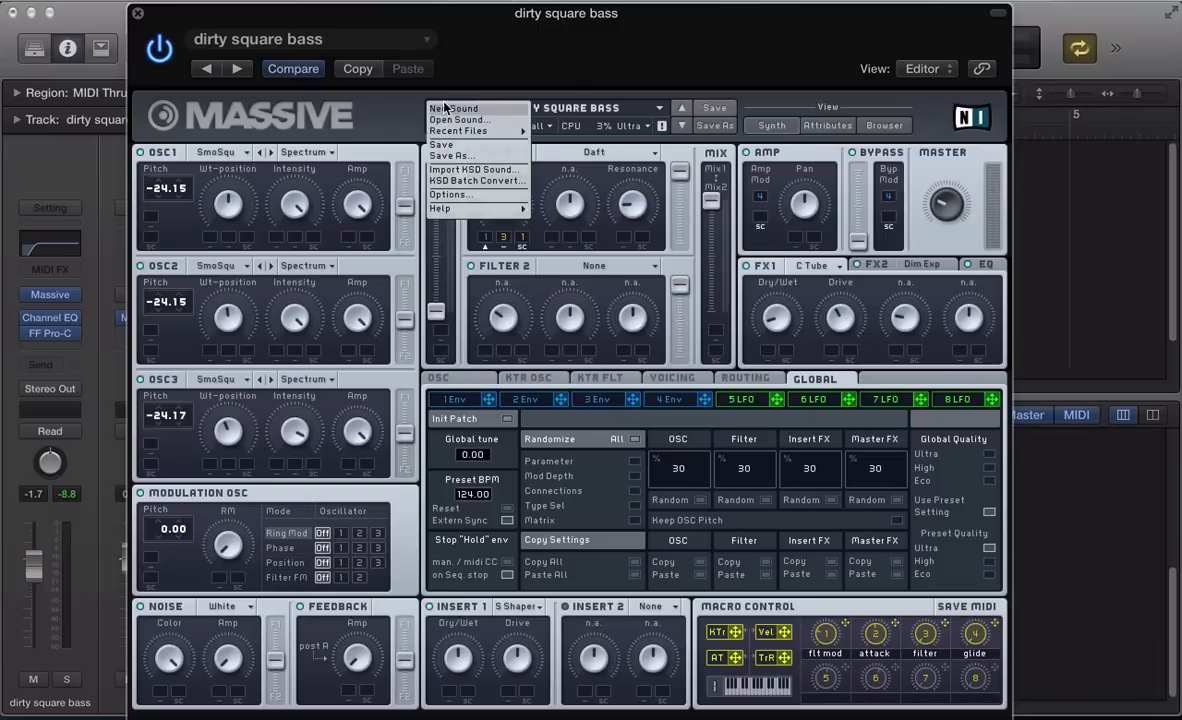
{"action": "left_click", "coordinate": [359, 117]}
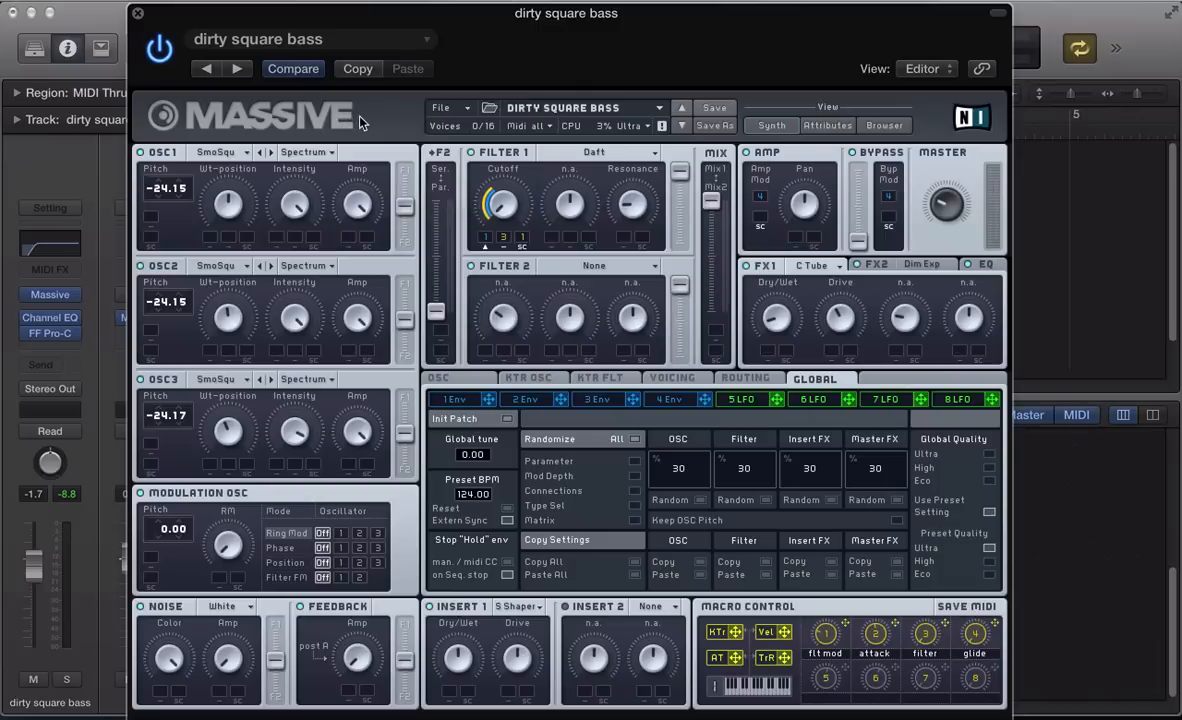
{"action": "key", "text": "super+w"}
{"action": "left_click", "coordinate": [350, 328]}
{"action": "left_click", "coordinate": [348, 303]}
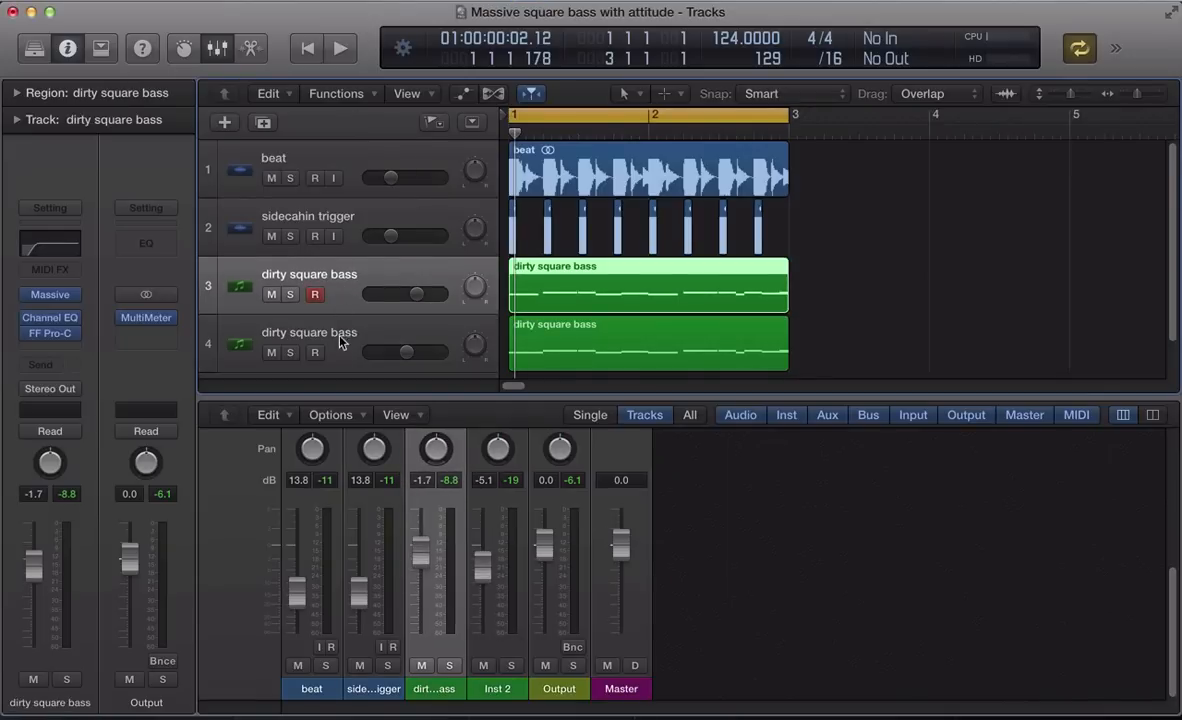
{"action": "left_click", "coordinate": [338, 338]}
{"action": "left_click", "coordinate": [343, 311]}
{"action": "left_click", "coordinate": [345, 337]}
{"action": "left_click", "coordinate": [345, 305]}
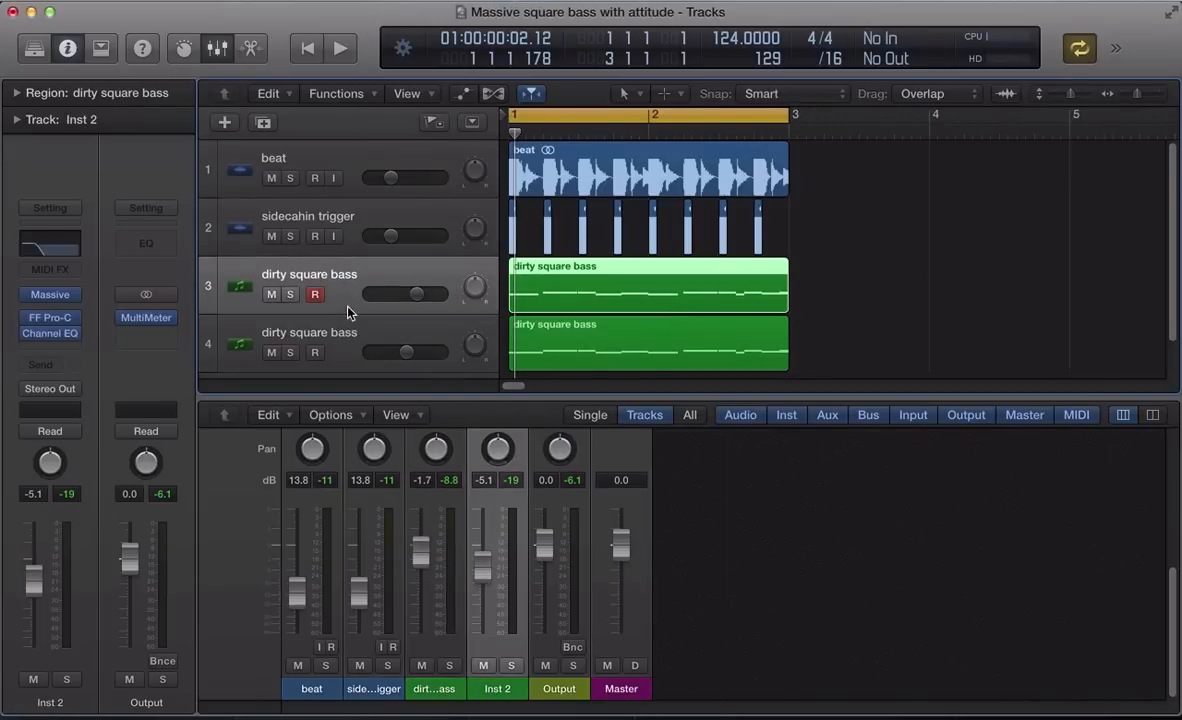
{"action": "left_click", "coordinate": [345, 340]}
{"action": "left_click", "coordinate": [362, 290]}
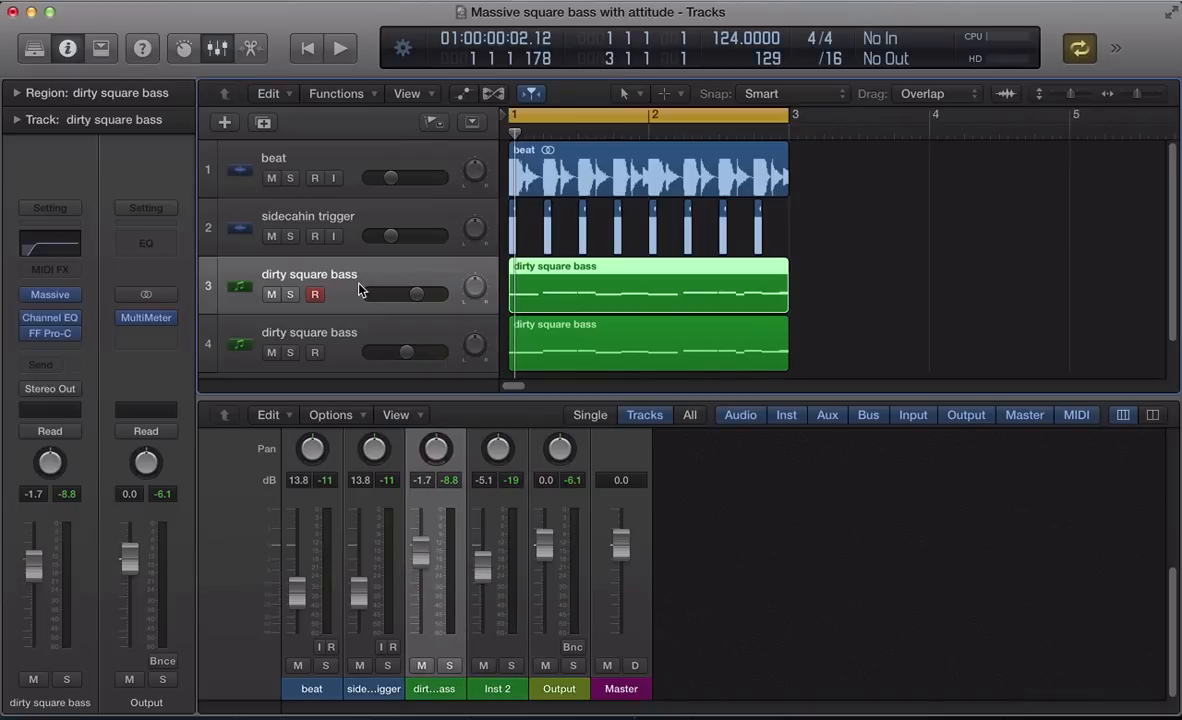
{"action": "left_click", "coordinate": [357, 344]}
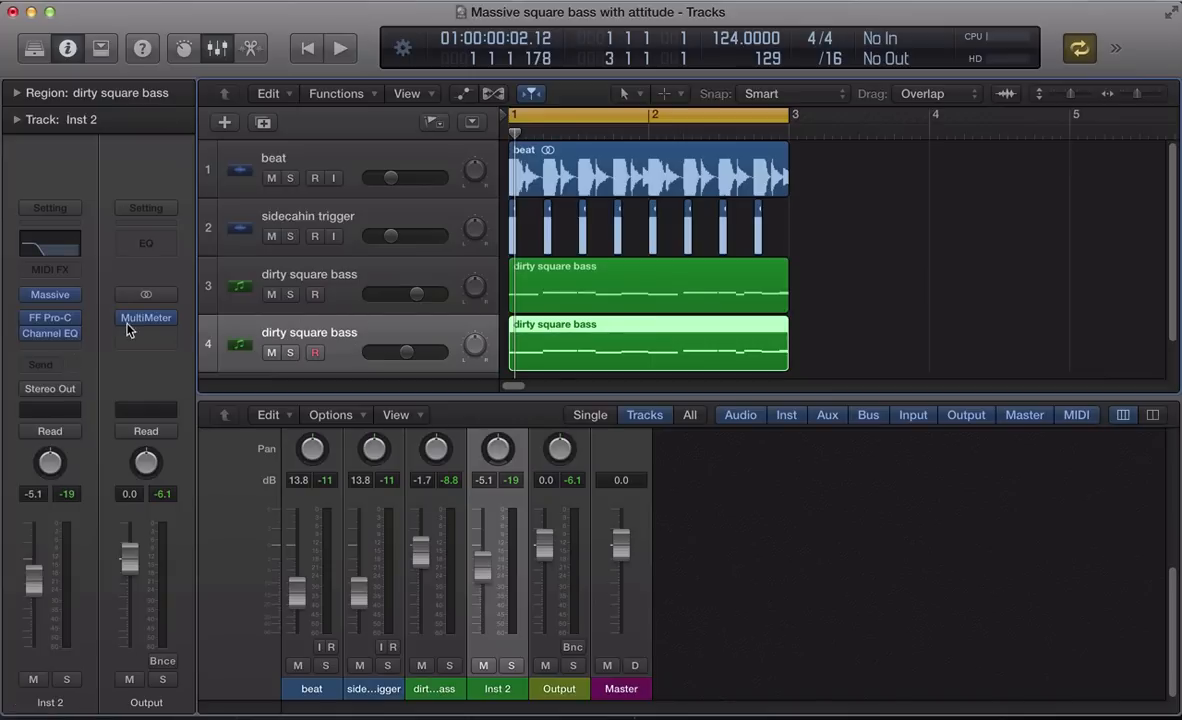
{"action": "left_click", "coordinate": [343, 287]}
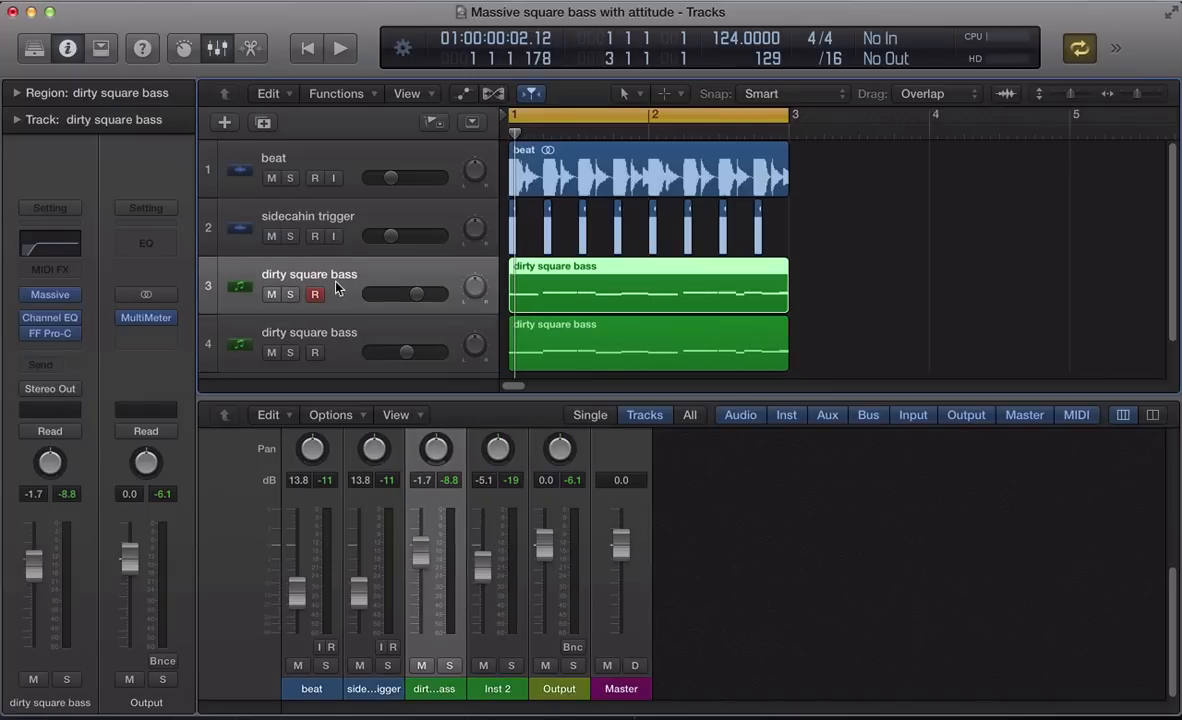
Reopen Massive on the upper dirty square bass track and start a new sound
{"action": "key", "text": "v"}
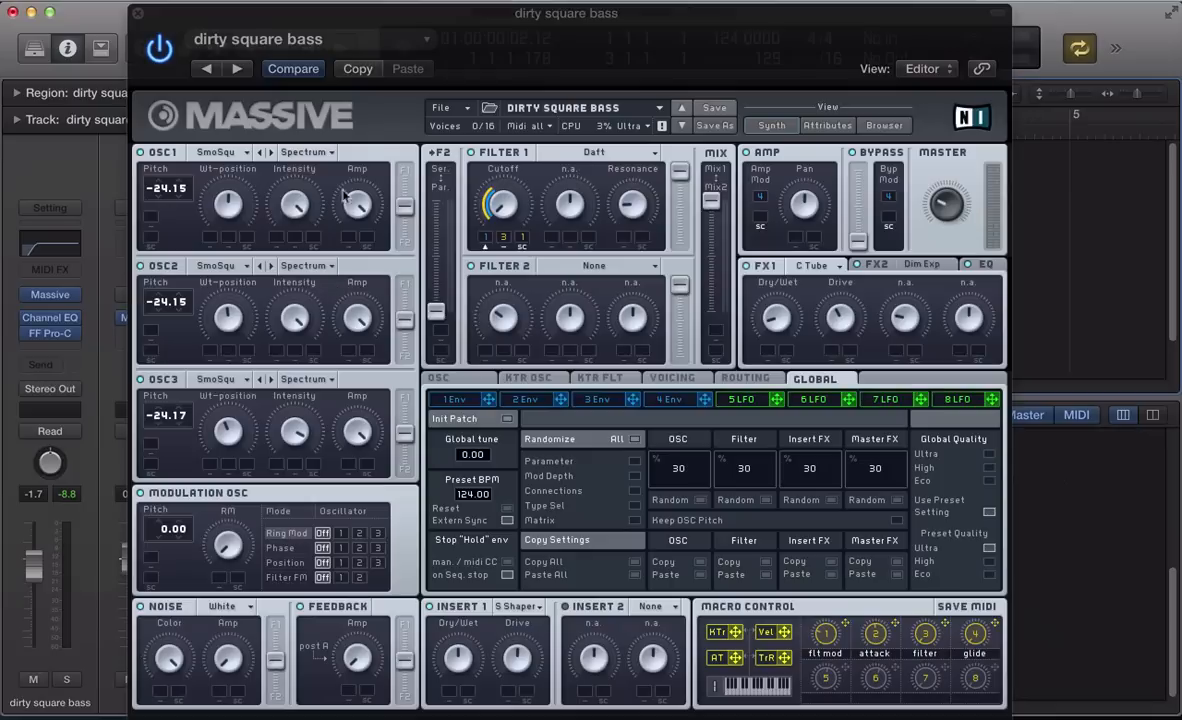
{"action": "left_click", "coordinate": [440, 108]}
{"action": "left_click", "coordinate": [463, 109]}
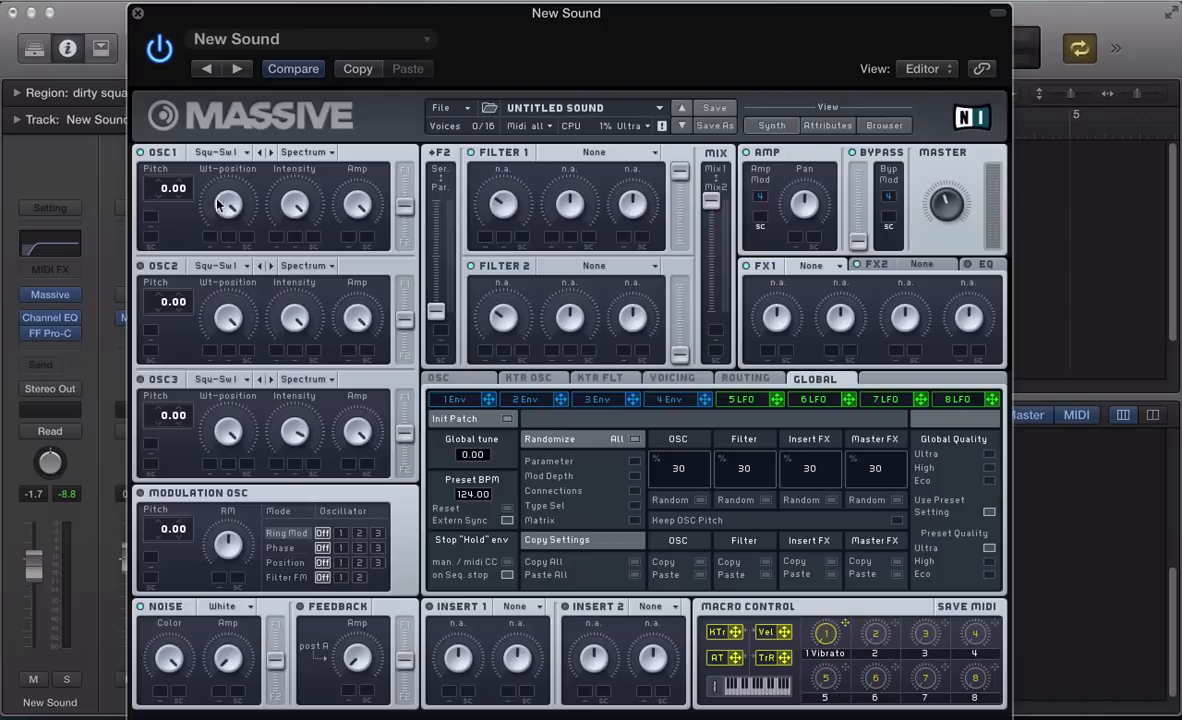
Set OSC1 to the Smooth Square wavetable, centre its wavetable position and lower its pitch to -24.00
{"action": "left_click", "coordinate": [208, 152]}
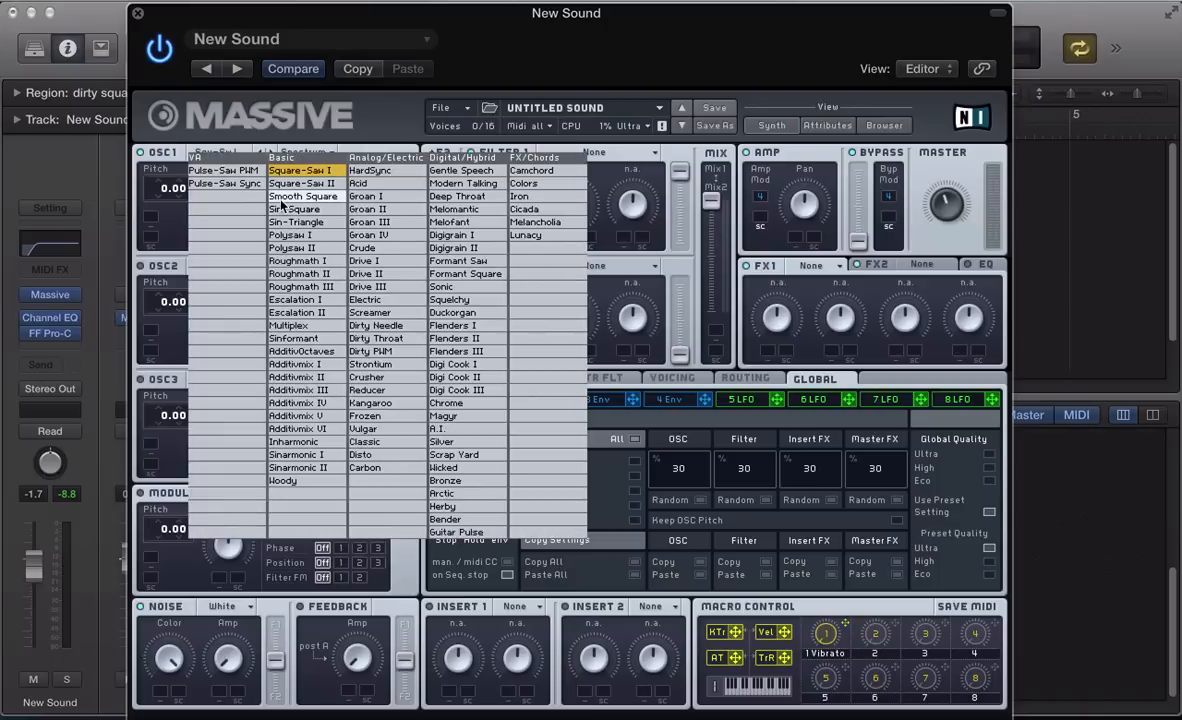
{"action": "left_click", "coordinate": [282, 199]}
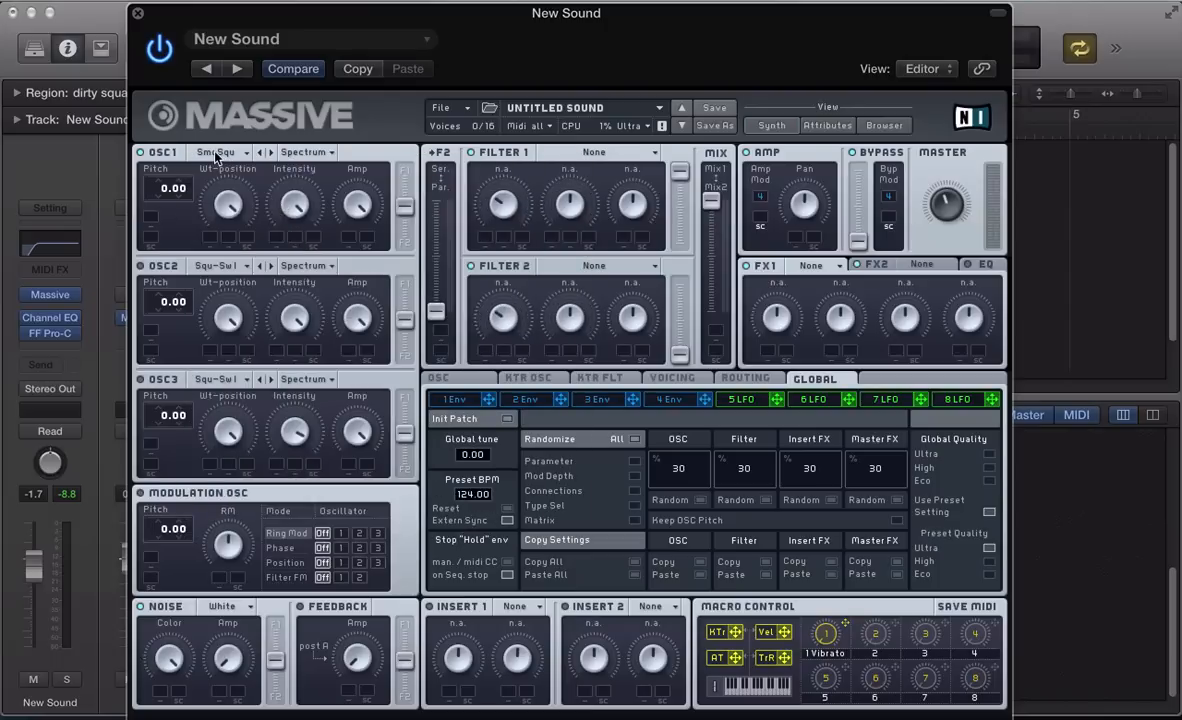
{"action": "left_click_drag", "start_coordinate": [172, 186], "coordinate": [162, 200]}
Enable OSC2 with the Smooth Square wavetable, its wavetable position slightly below centre and its pitch at -24.00
{"action": "left_click", "coordinate": [200, 265]}
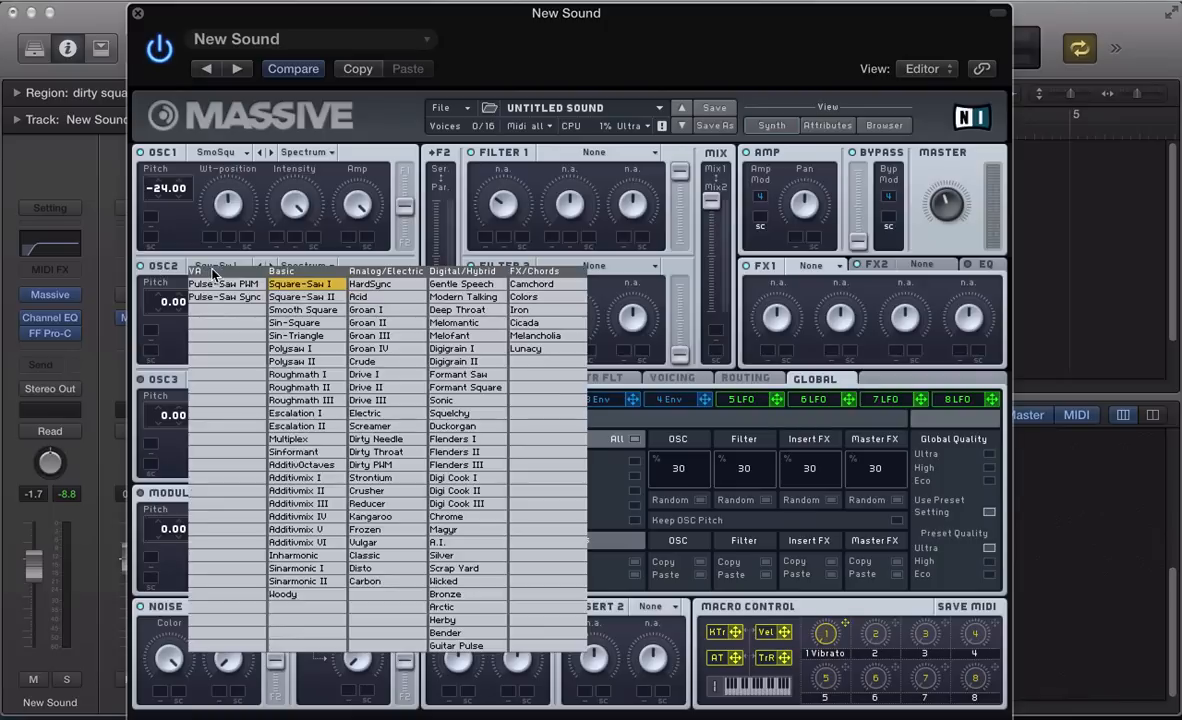
{"action": "left_click", "coordinate": [276, 285]}
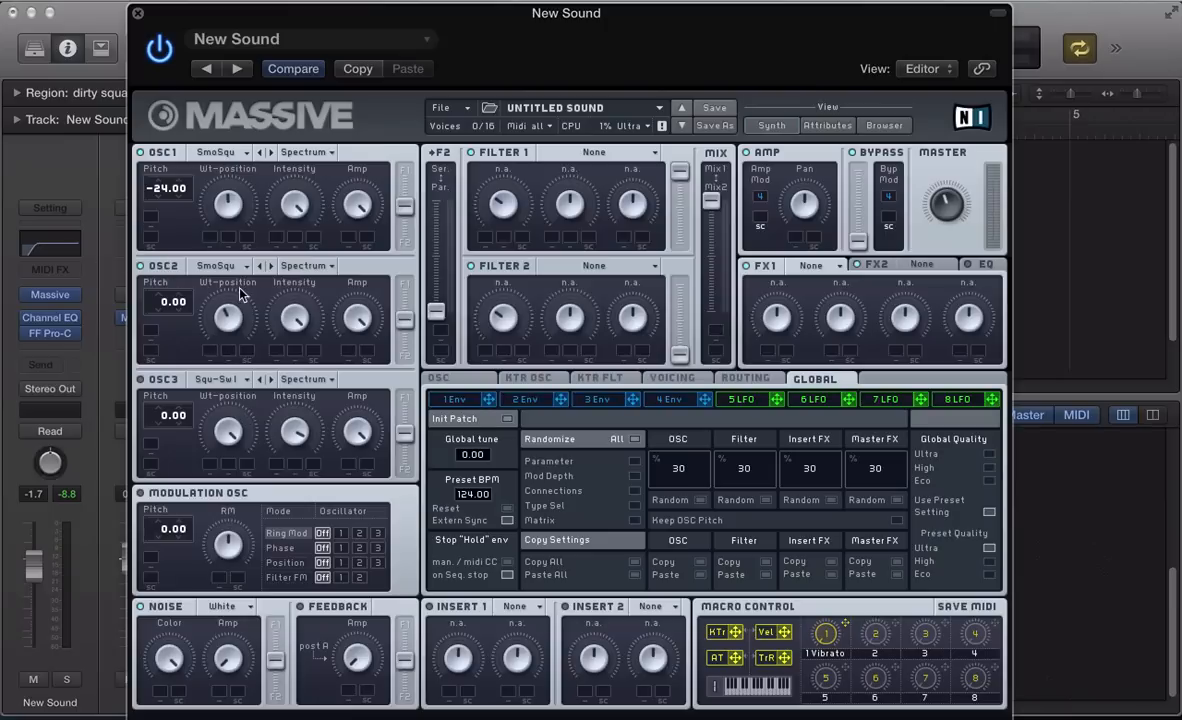
{"action": "mouse_move", "coordinate": [230, 310]}
{"action": "left_mouse_down"}
{"action": "mouse_move", "coordinate": [259, 338]}
{"action": "mouse_move", "coordinate": [218, 324]}
{"action": "left_mouse_up"}
{"action": "left_click_drag", "start_coordinate": [162, 300], "coordinate": [165, 321]}
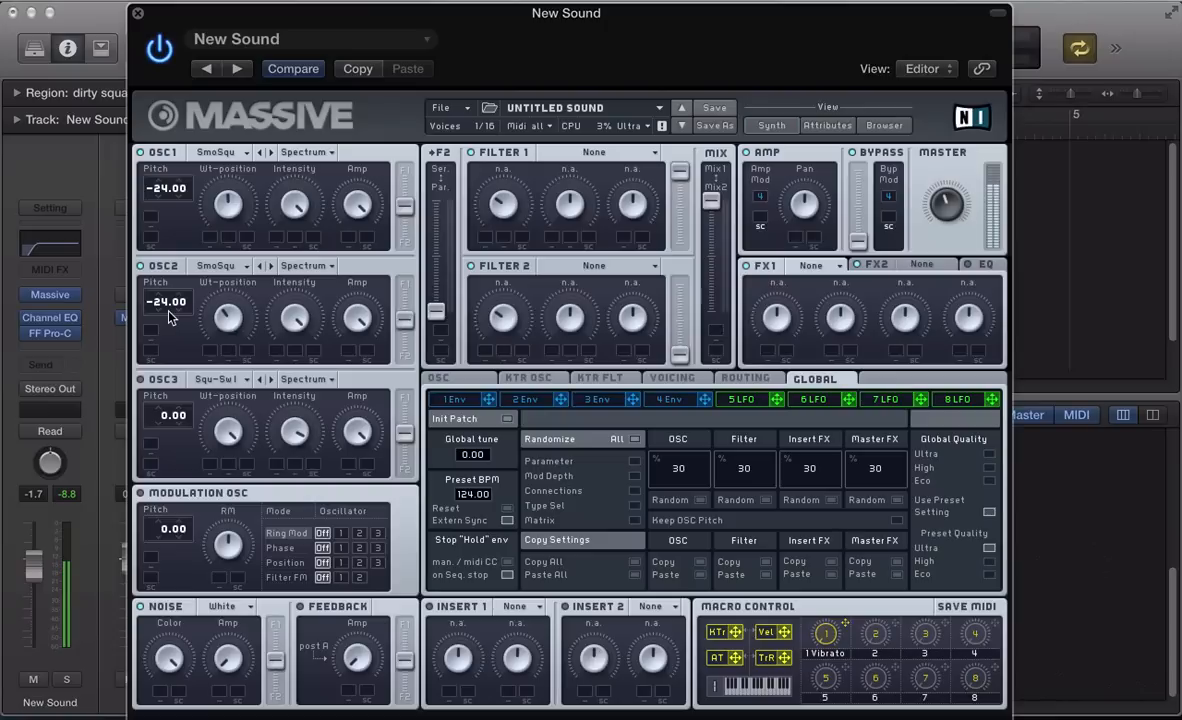
Enable OSC3 with the Smooth Square wavetable, reduce its wavetable position and lower its pitch to about -24
{"action": "left_click", "coordinate": [215, 379]}
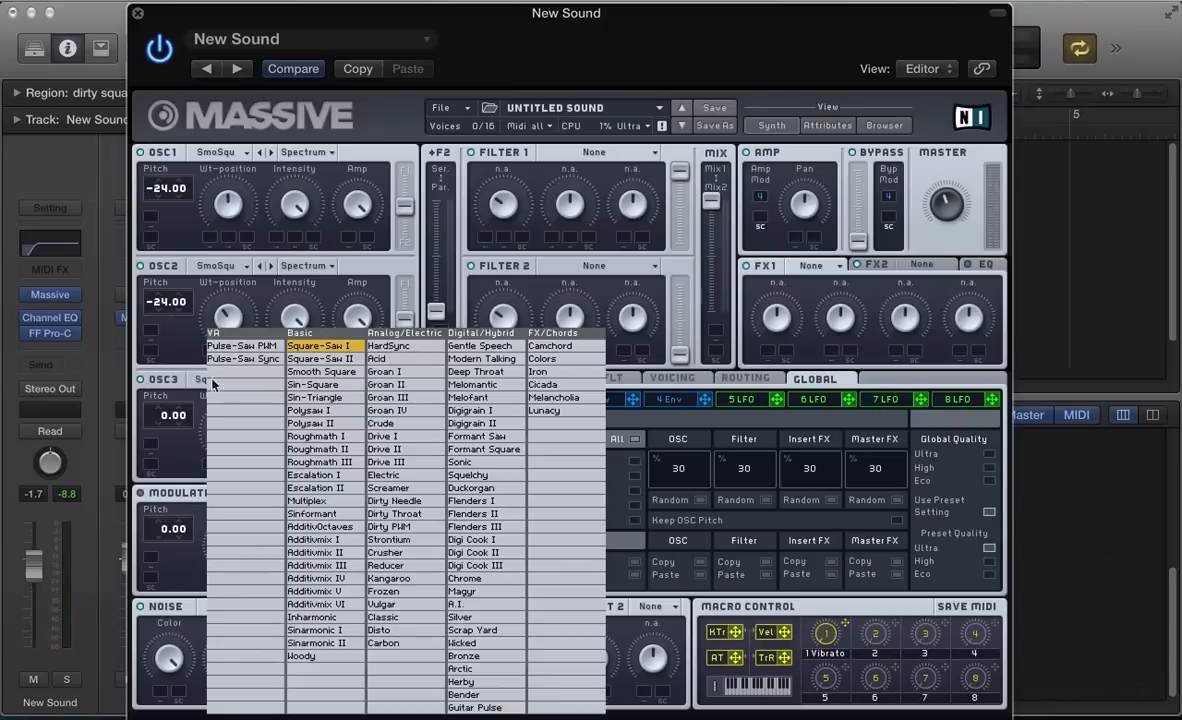
{"action": "left_click", "coordinate": [293, 380]}
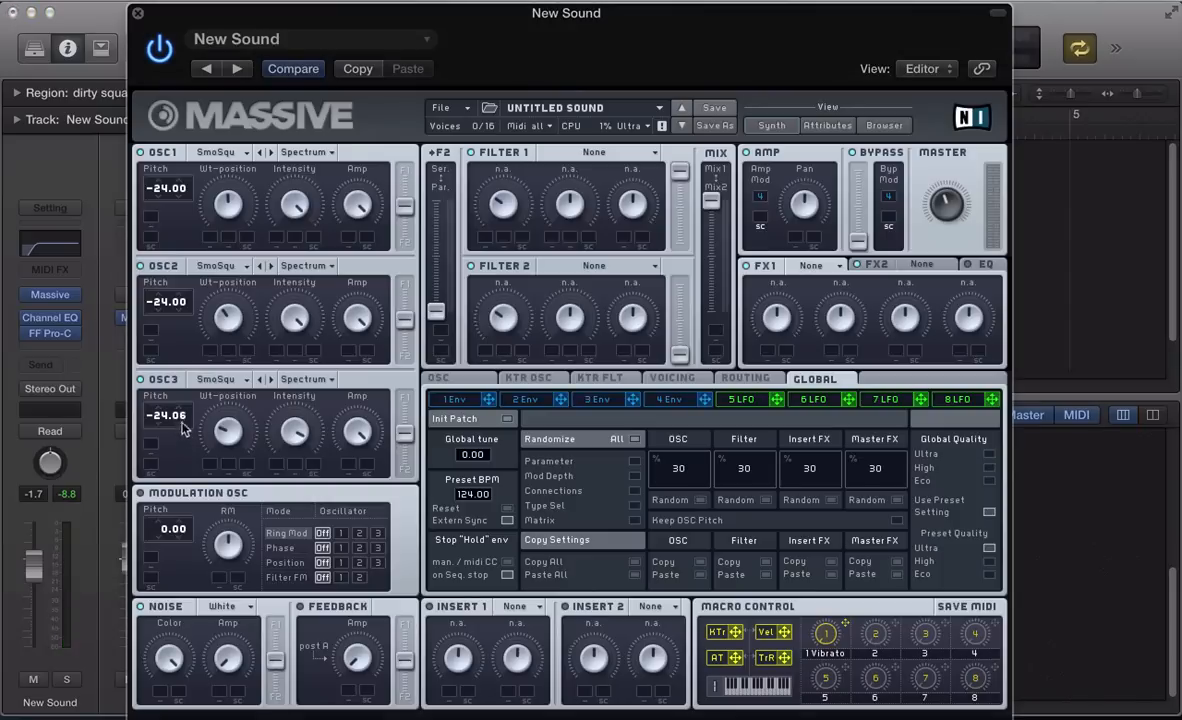
Detune the oscillators slightly, setting OSC3 to -24.17, OSC2 to -24.14 and OSC1 to -24.15
{"action": "left_click_drag", "start_coordinate": [175, 424], "coordinate": [183, 429]}
{"action": "left_click_drag", "start_coordinate": [173, 301], "coordinate": [190, 333]}
{"action": "left_click_drag", "start_coordinate": [168, 186], "coordinate": [178, 225]}
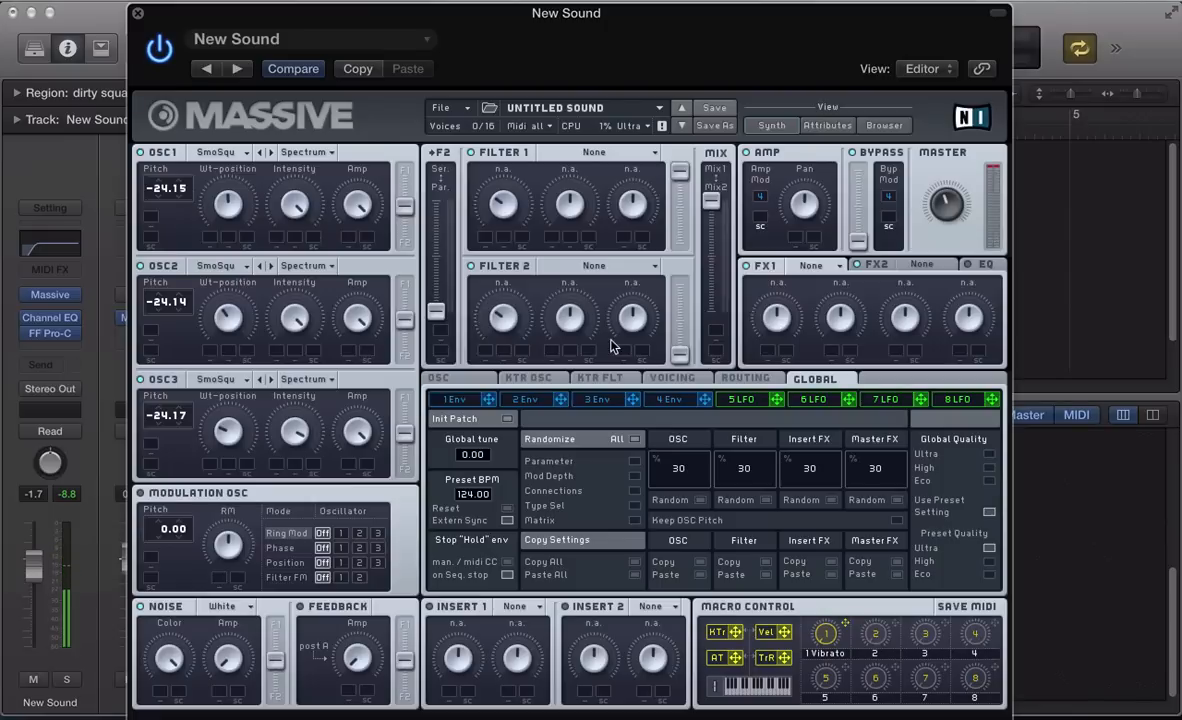
Show the oscillator phase settings and set Filter 1 to the Daft type with its cutoff fully down and reduced resonance
{"action": "left_click", "coordinate": [449, 379]}
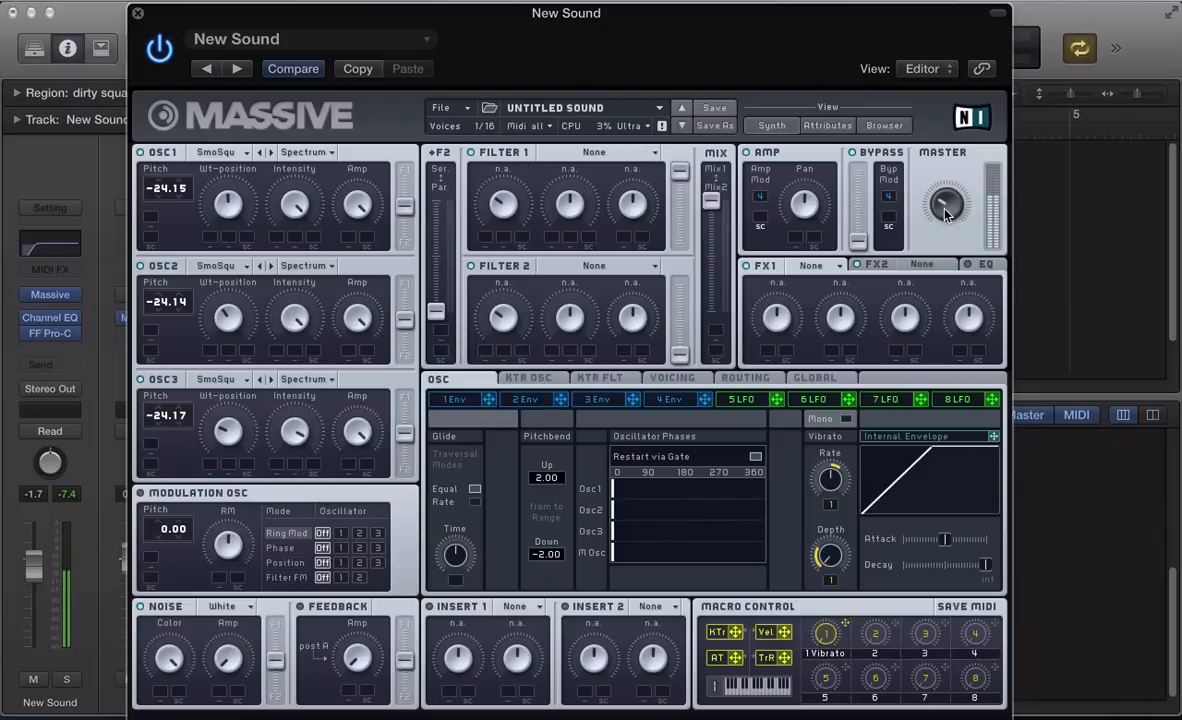
{"action": "left_click", "coordinate": [597, 153]}
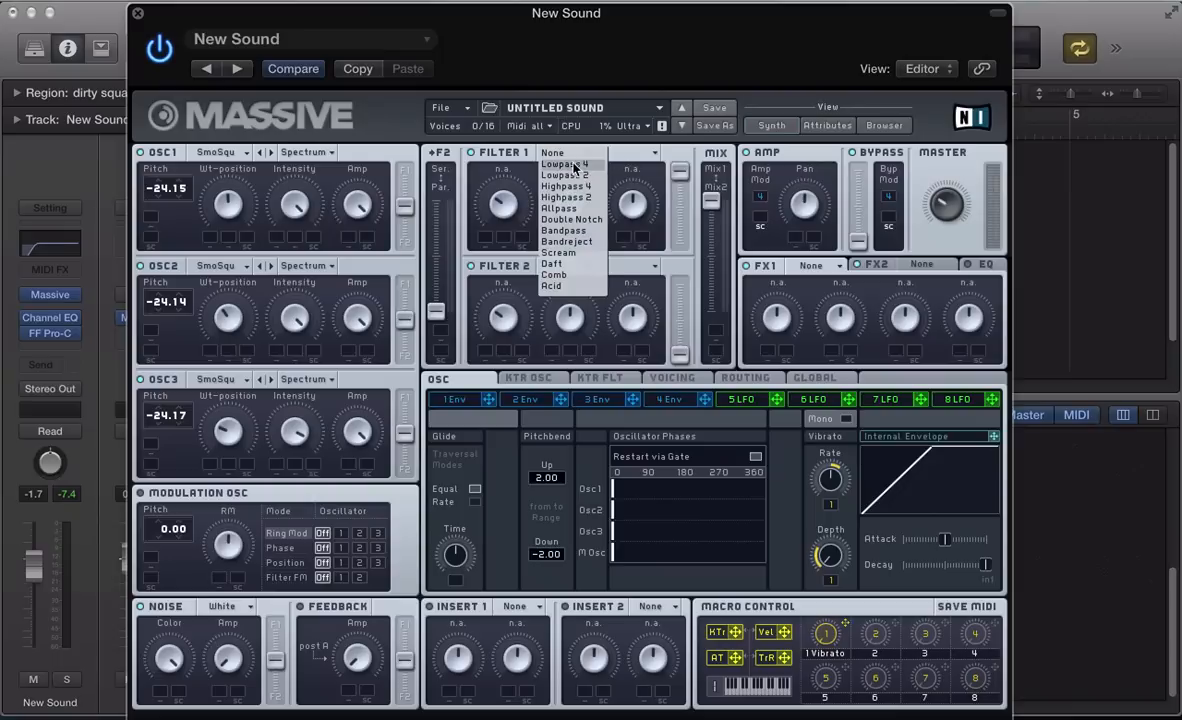
{"action": "left_click", "coordinate": [553, 263]}
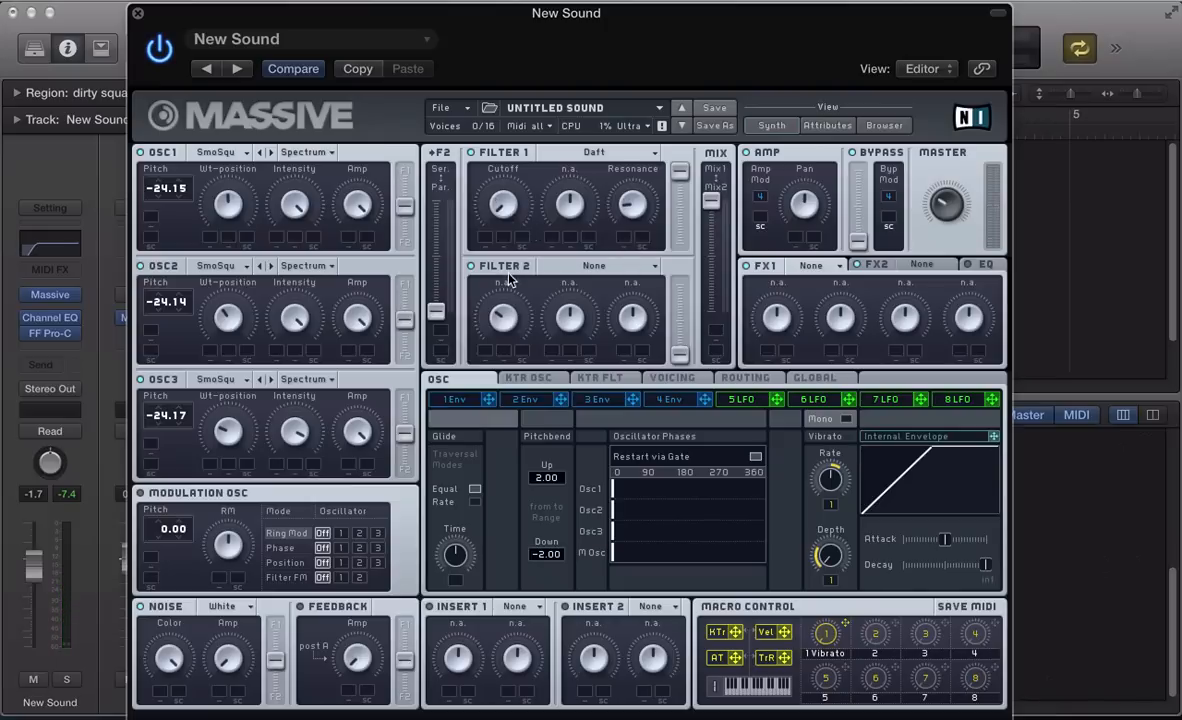
Assign Envelope 1 to the Filter 1 cutoff's first modulation slot with a positive modulation amount
{"action": "left_click", "coordinate": [497, 404]}
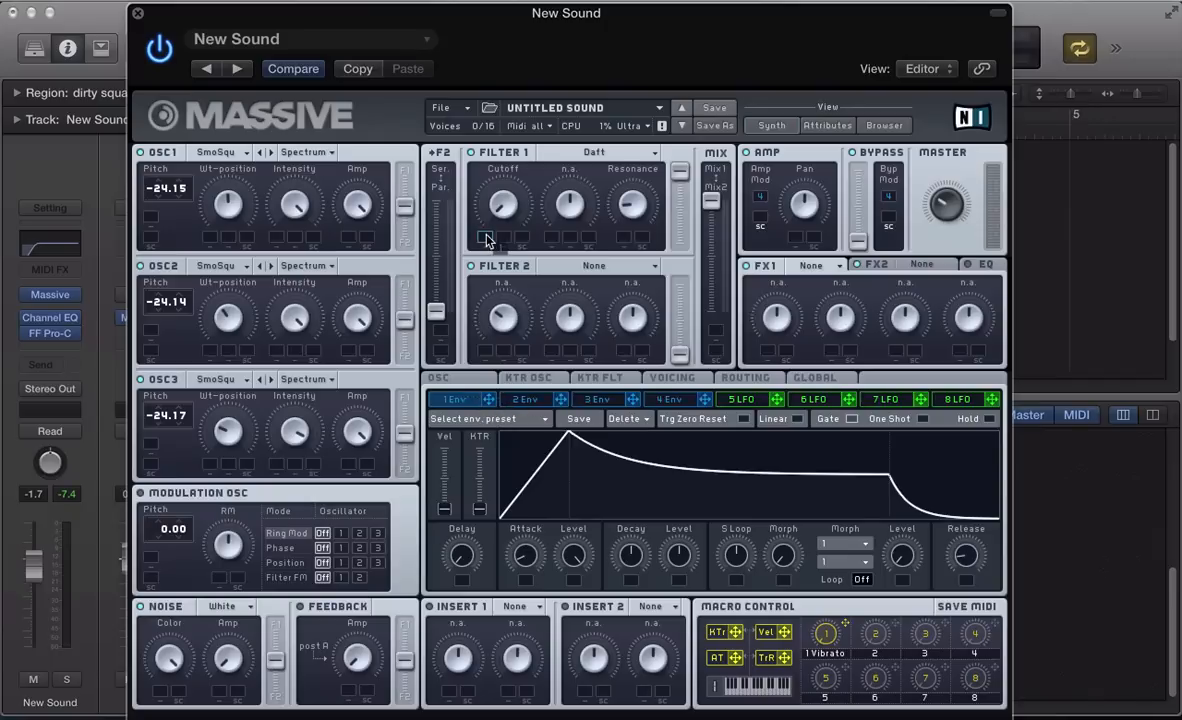
{"action": "left_click_drag", "start_coordinate": [486, 240], "coordinate": [485, 239]}
{"action": "left_click_drag", "start_coordinate": [487, 240], "coordinate": [476, 183]}
Lengthen Envelope 1's attack, let its decay fall to zero level, and assign Macro 2, named attack, to its attack time
{"action": "mouse_move", "coordinate": [526, 556]}
{"action": "left_mouse_down"}
{"action": "mouse_move", "coordinate": [536, 552]}
{"action": "mouse_move", "coordinate": [530, 562]}
{"action": "left_mouse_up"}
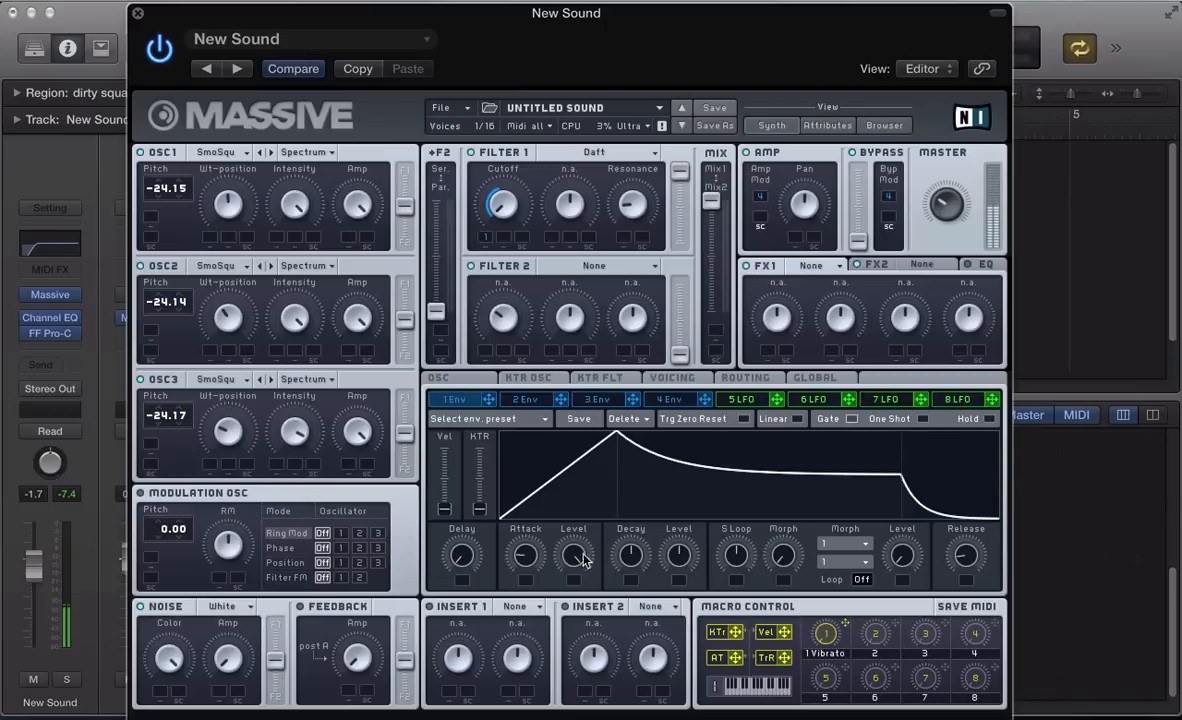
{"action": "left_click_drag", "start_coordinate": [627, 562], "coordinate": [681, 601]}
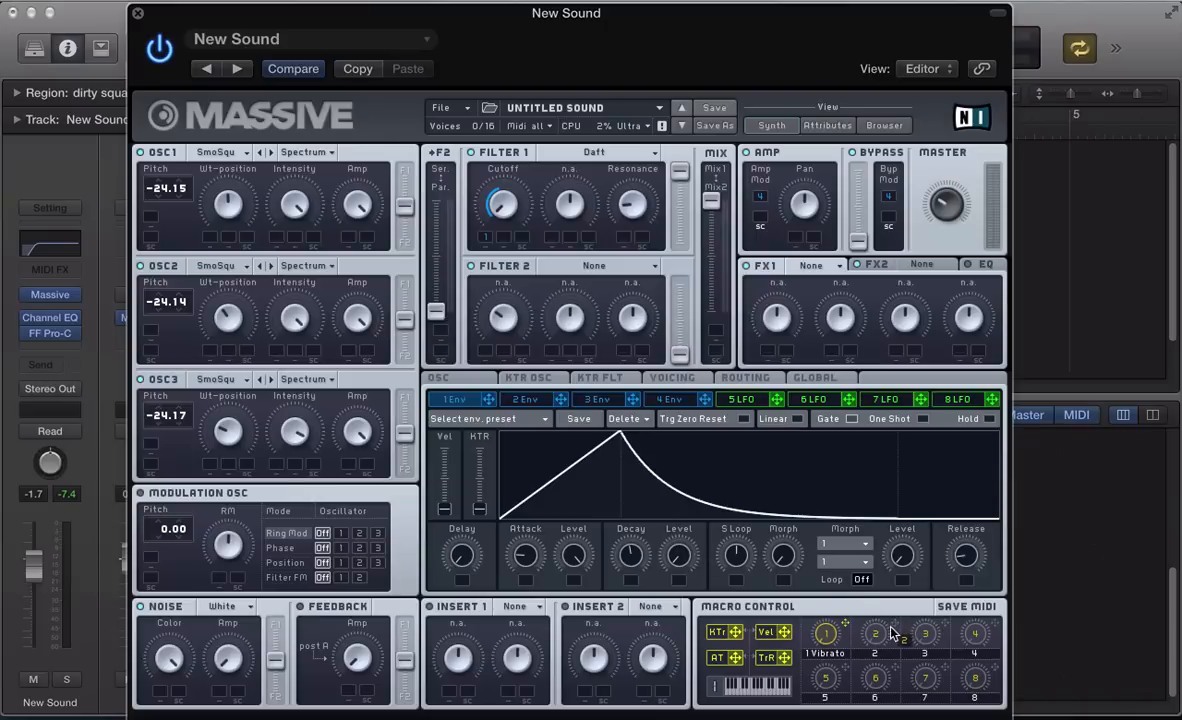
{"action": "left_click_drag", "start_coordinate": [892, 630], "coordinate": [532, 573]}
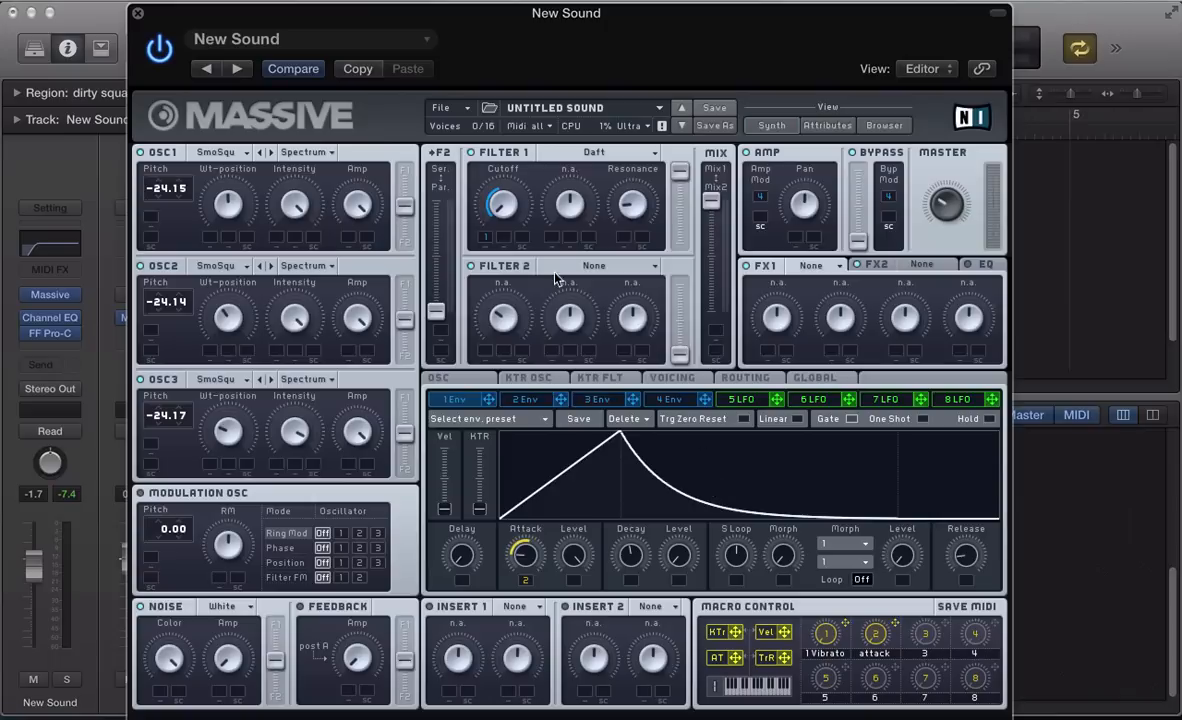
Clear Macro 1's vibrato assignment and assign the macro to the sidechain slot of the Filter 1 cutoff
{"action": "right_click", "coordinate": [828, 633]}
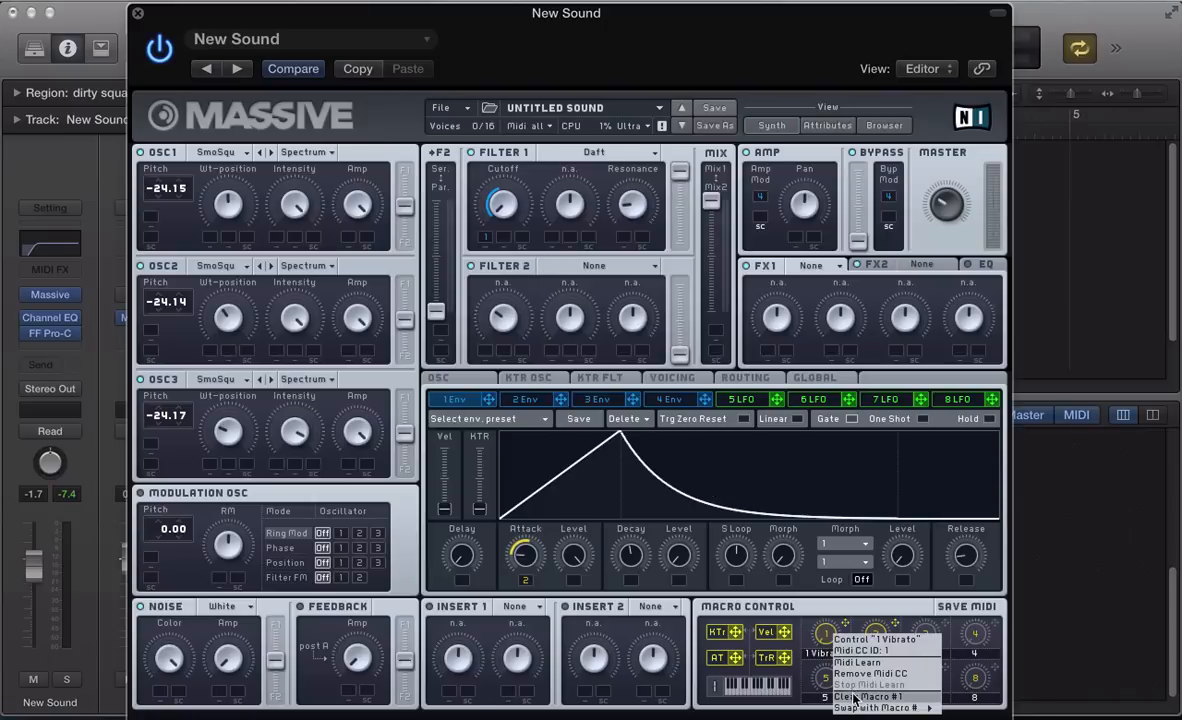
{"action": "left_click", "coordinate": [852, 696]}
{"action": "left_click_drag", "start_coordinate": [845, 624], "coordinate": [521, 237]}
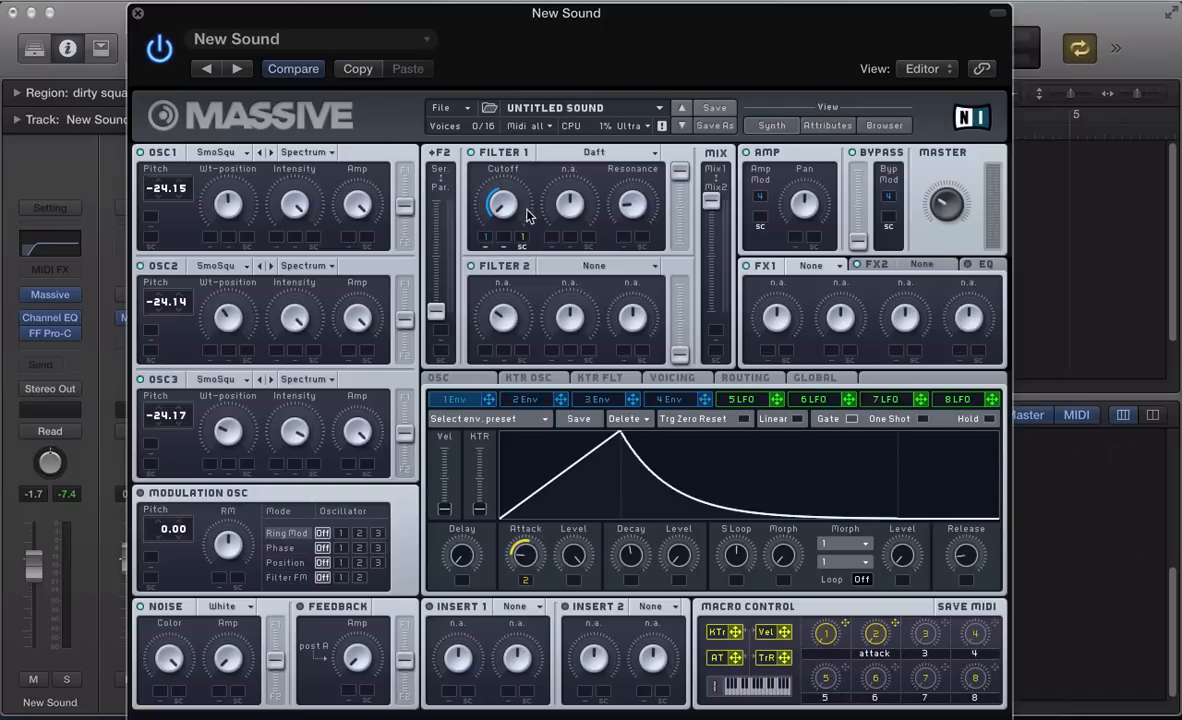
Make Macro 1, named flt mod, control Envelope 1's cutoff modulation, and assign Macro 3, named filter, to the Filter 1 cutoff
{"action": "left_click", "coordinate": [484, 246]}
{"action": "left_click_drag", "start_coordinate": [821, 629], "coordinate": [815, 573]}
{"action": "left_click_drag", "start_coordinate": [502, 243], "coordinate": [490, 197]}
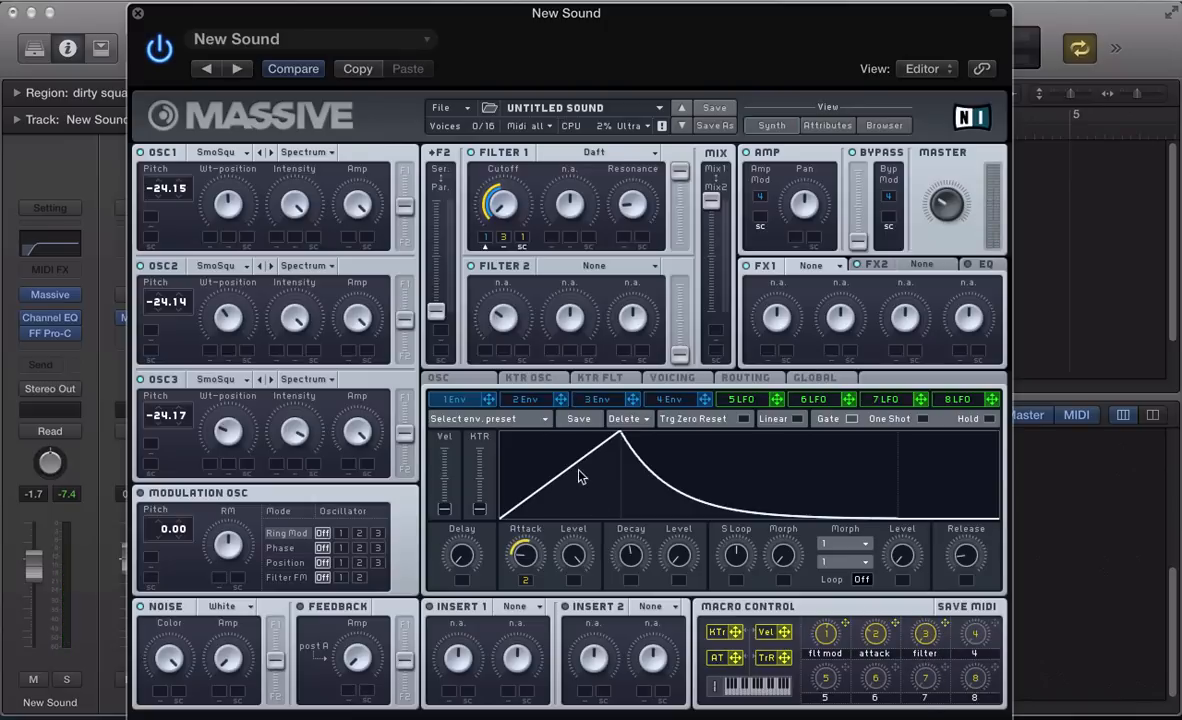
Audition the Monophon voicing mode, and set the voicing mode to Monorotate
{"action": "left_click", "coordinate": [675, 378]}
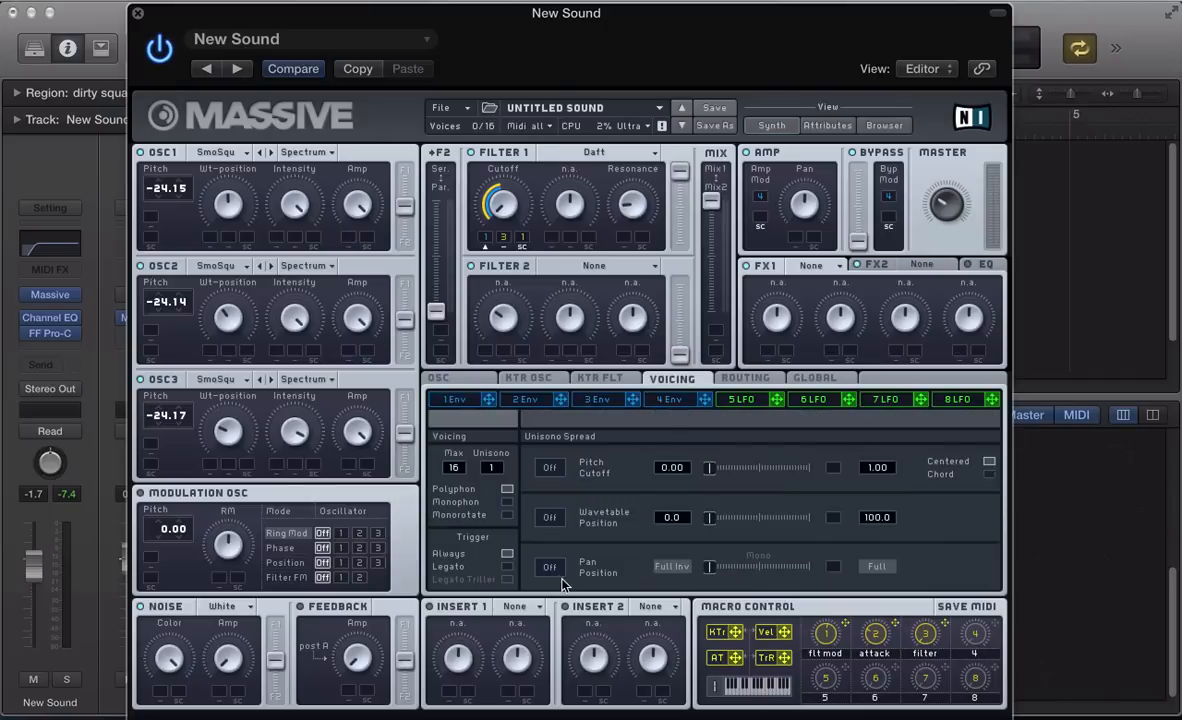
{"action": "left_click", "coordinate": [507, 501]}
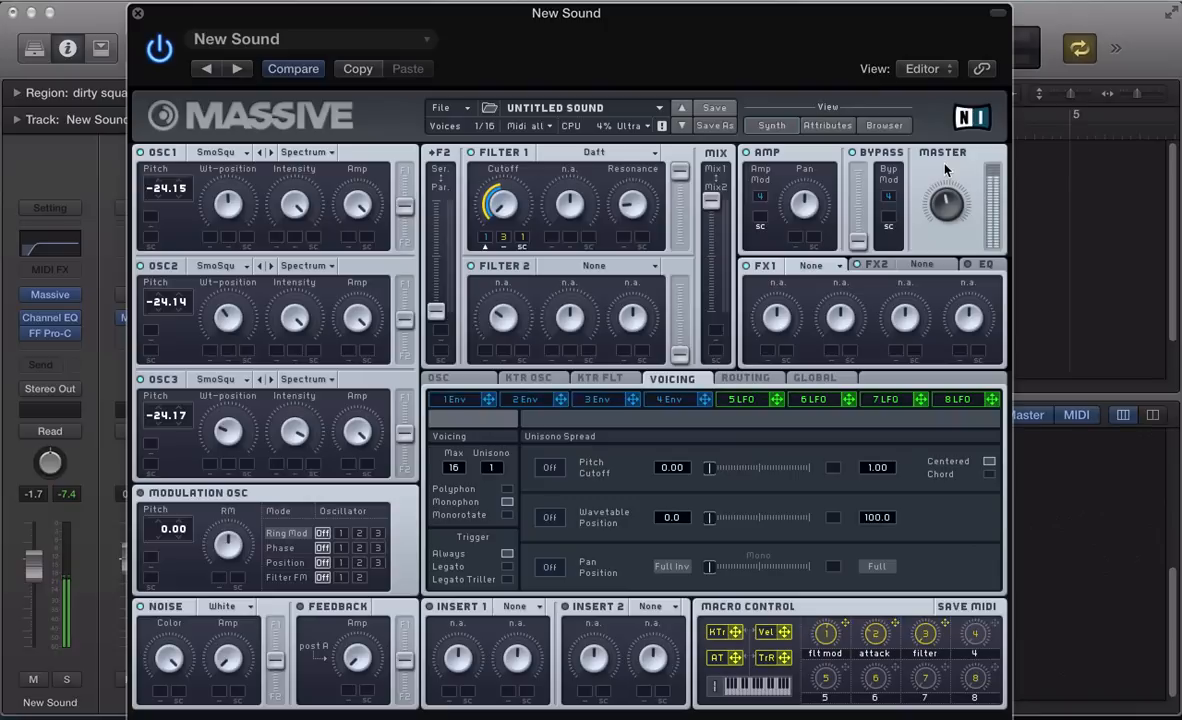
{"action": "left_click", "coordinate": [508, 502]}
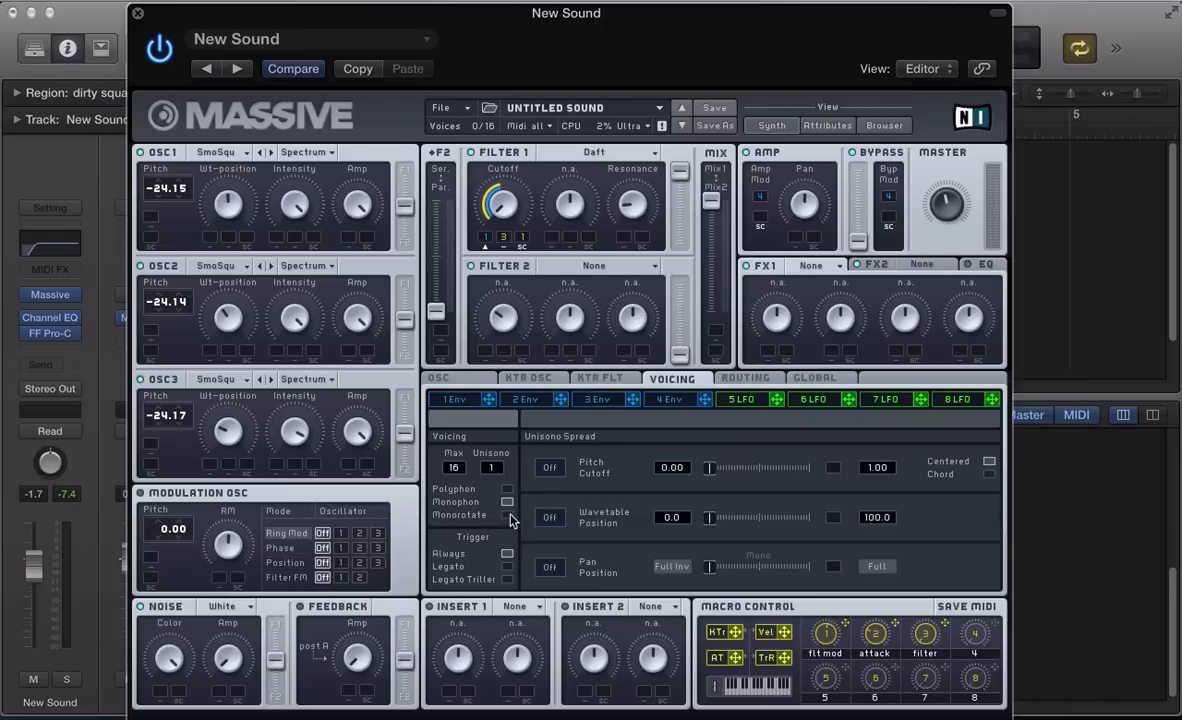
{"action": "left_click", "coordinate": [507, 516]}
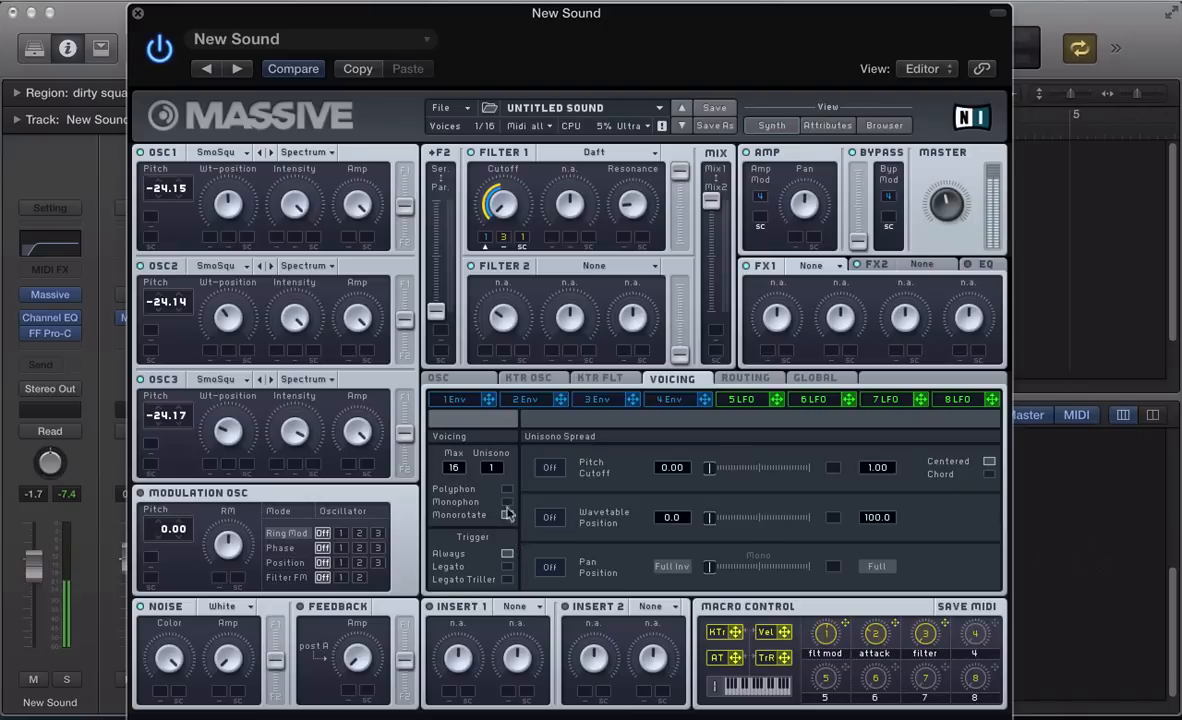
Assign Macro 4 to the glide time with a positive modulation amount and name the macro glide
{"action": "left_click", "coordinate": [455, 380]}
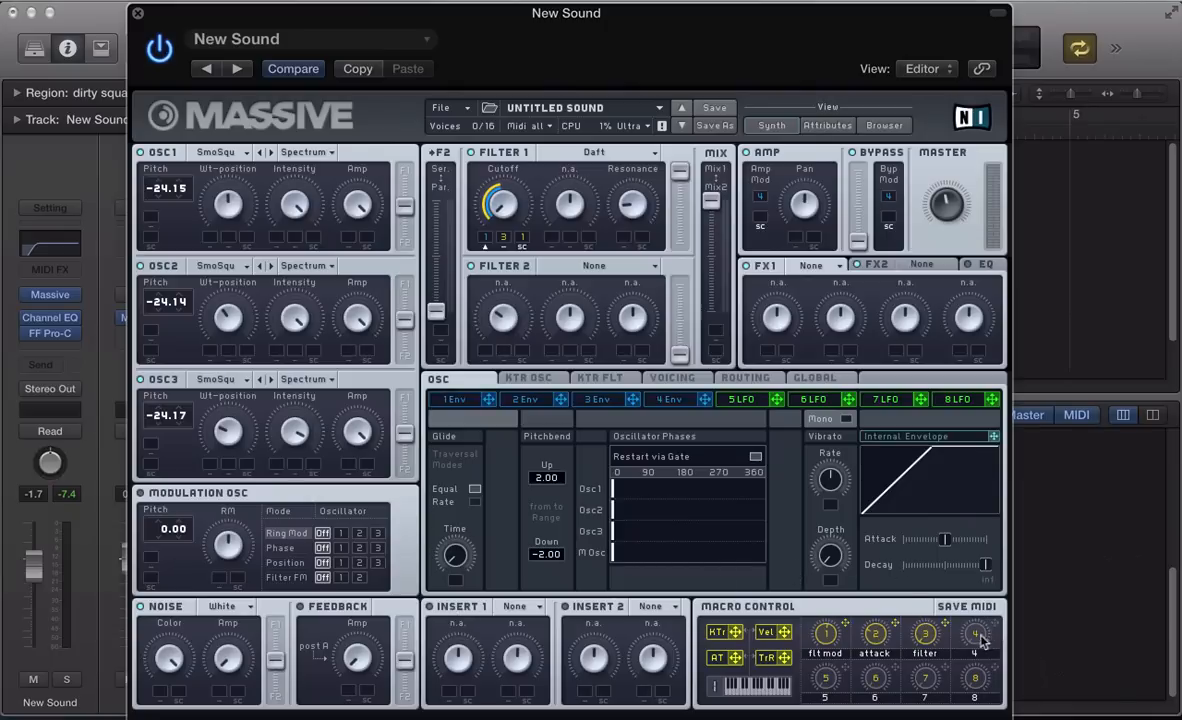
{"action": "left_click_drag", "start_coordinate": [489, 551], "coordinate": [451, 532]}
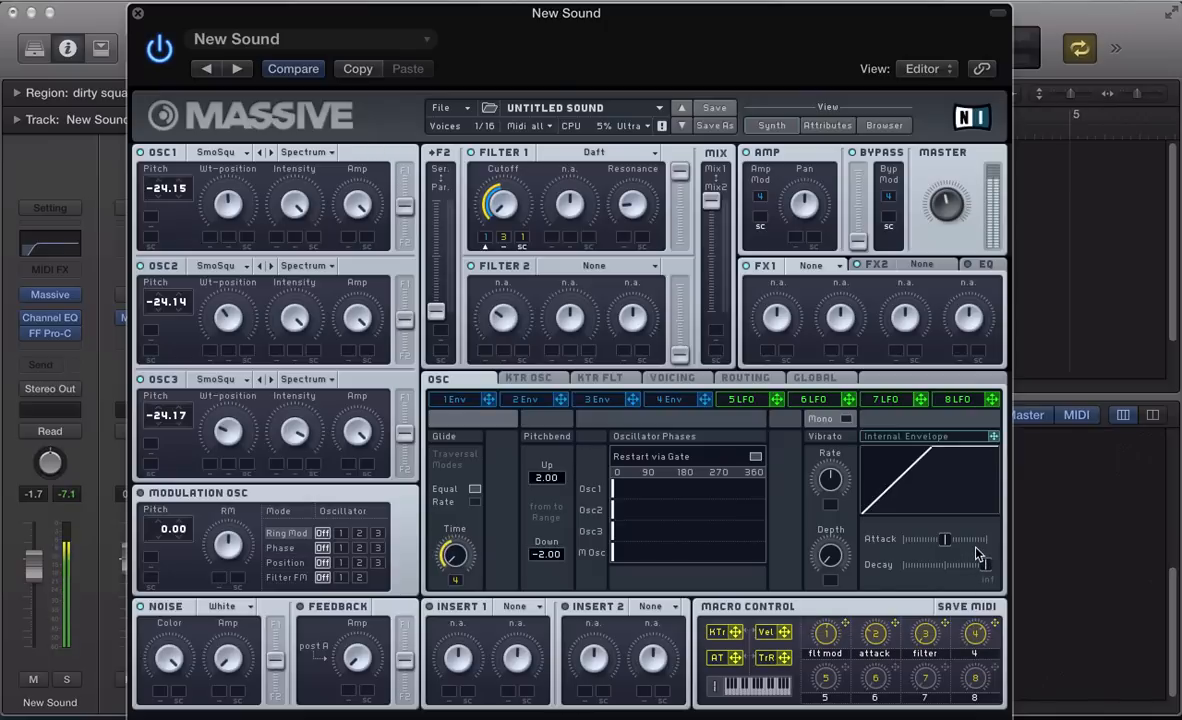
{"action": "double_click", "coordinate": [975, 654]}
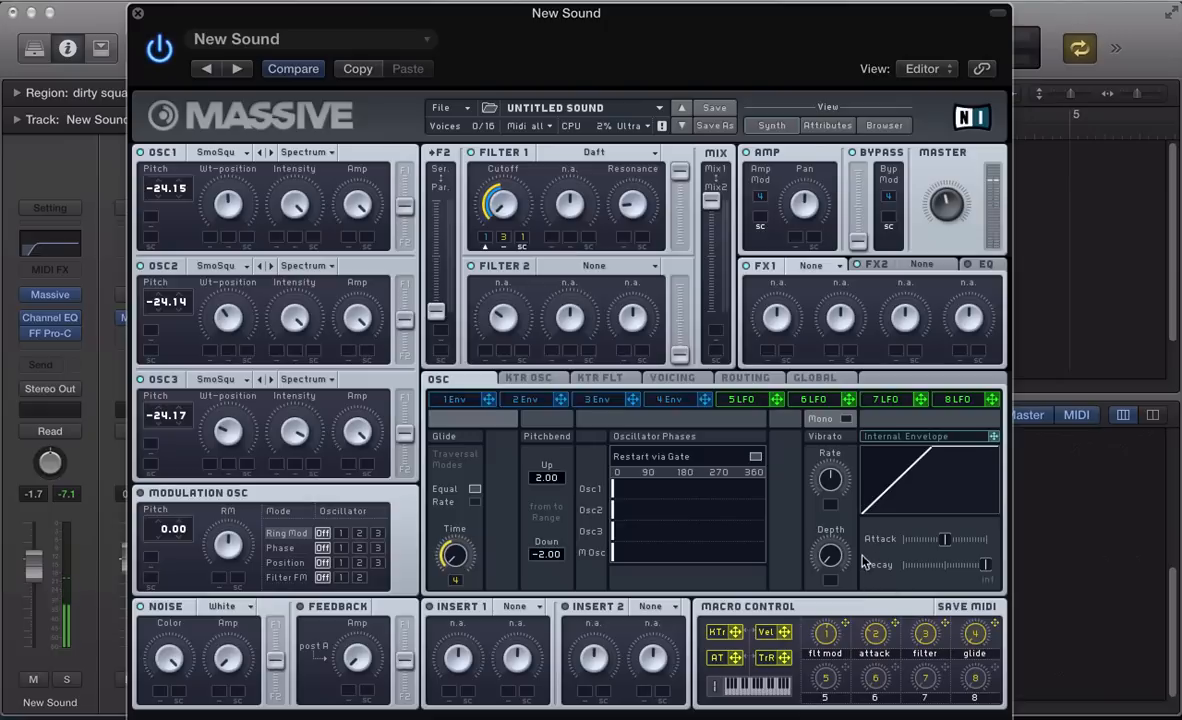
Load Classic Tube into FX1 and Dimension Expander into FX2, and lower the expander's size
{"action": "left_click", "coordinate": [817, 268]}
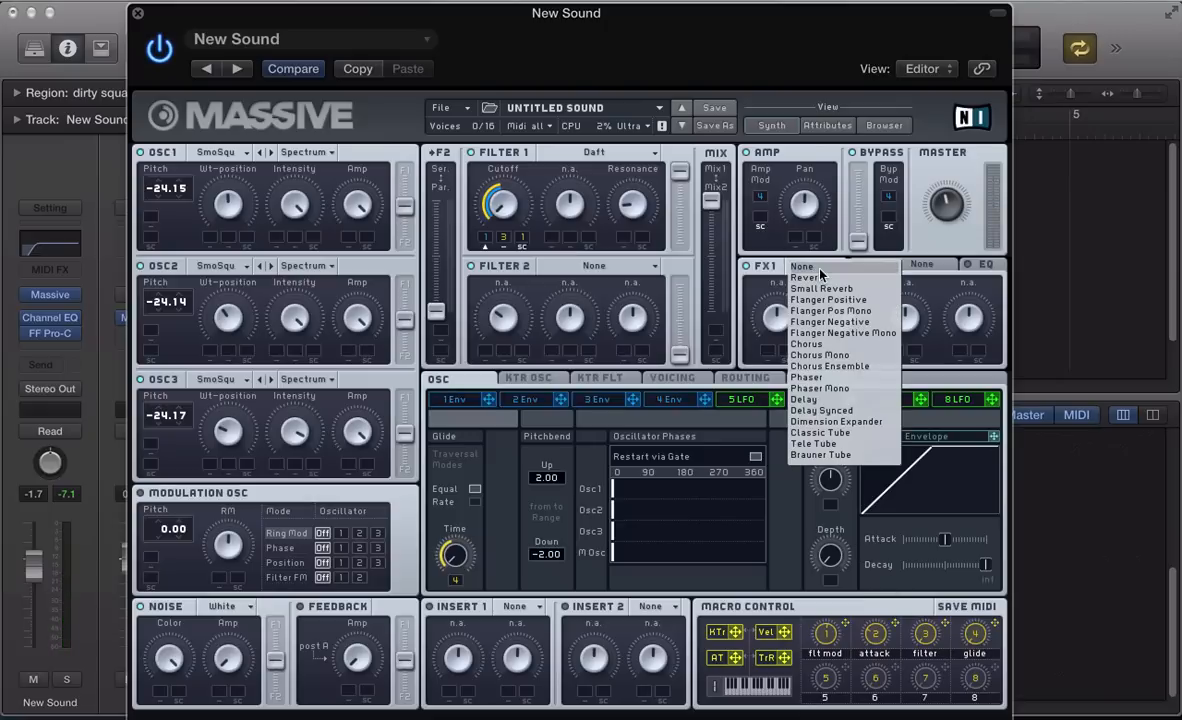
{"action": "left_click", "coordinate": [812, 437]}
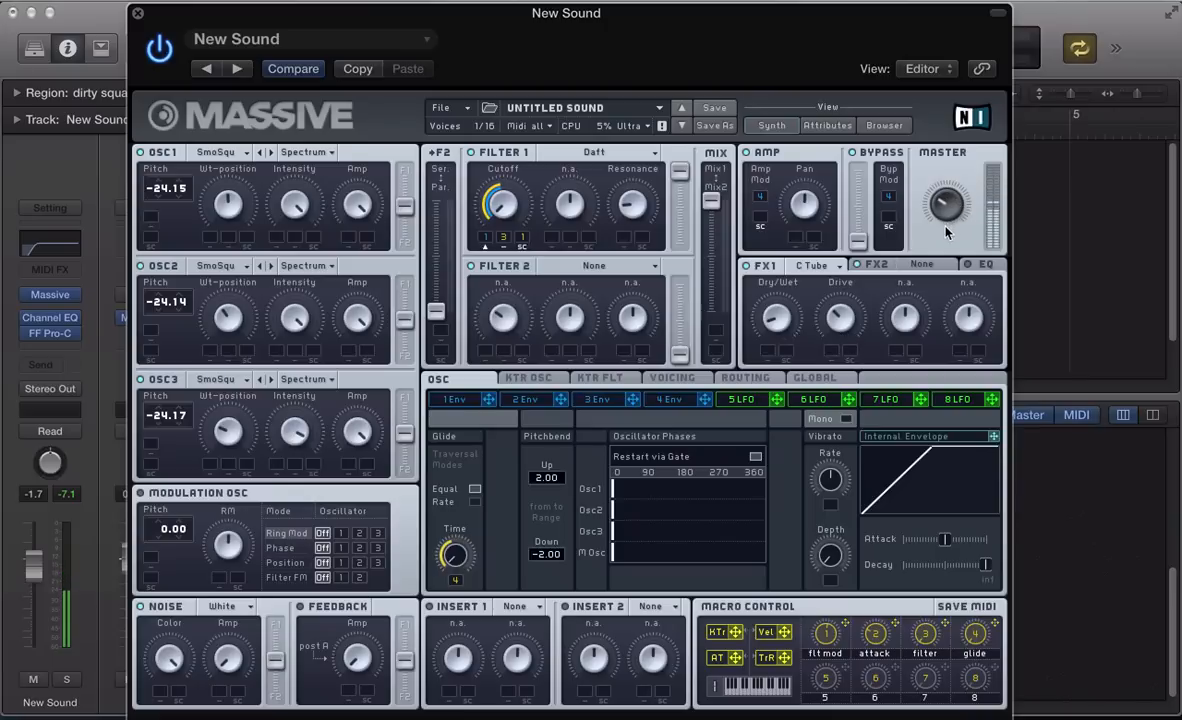
{"action": "left_click", "coordinate": [915, 265]}
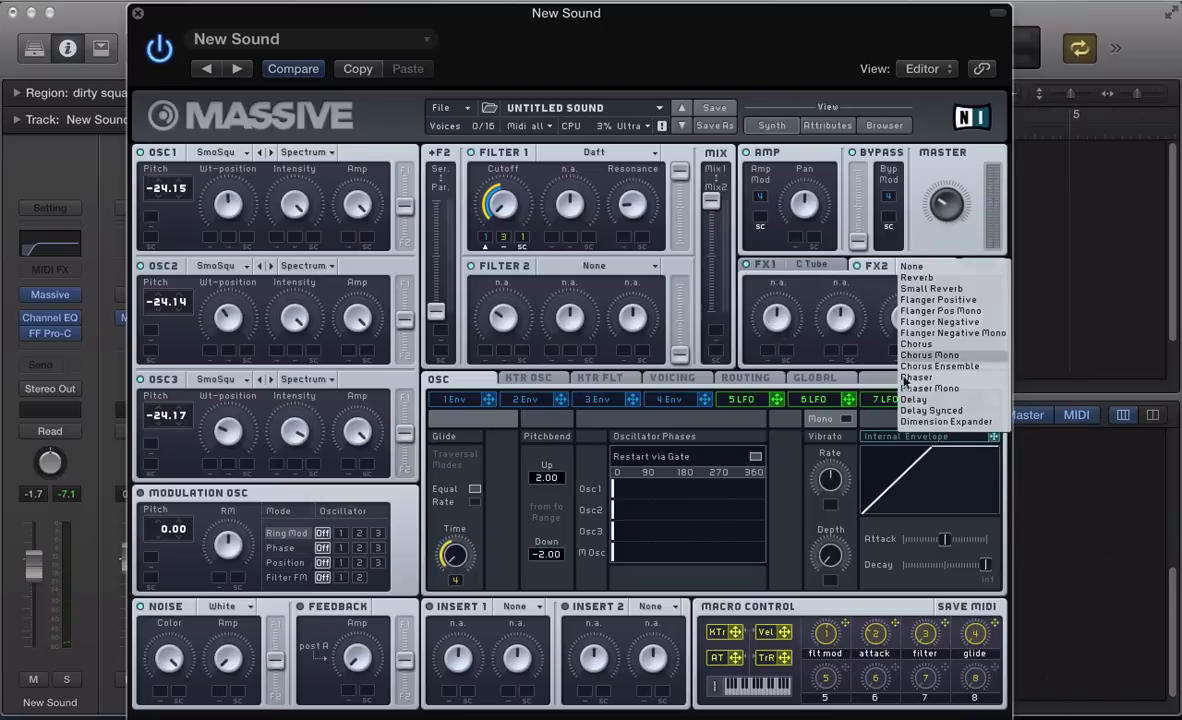
{"action": "left_click", "coordinate": [940, 421]}
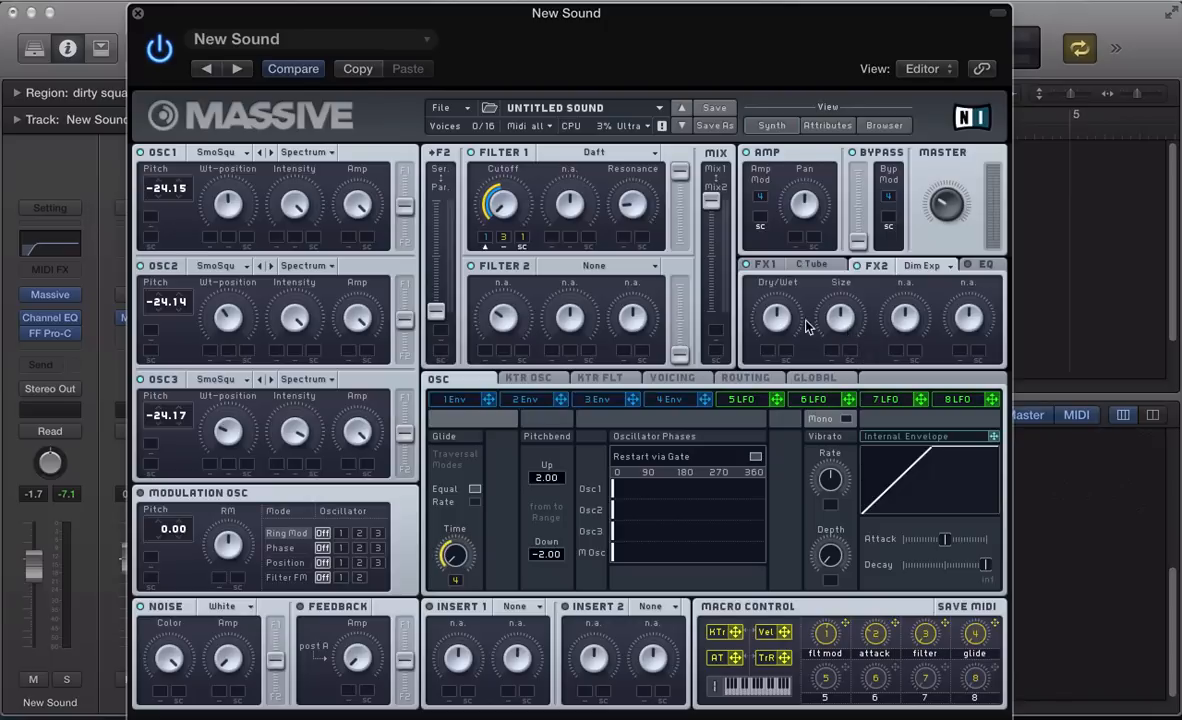
{"action": "left_click_drag", "start_coordinate": [815, 322], "coordinate": [838, 395]}
Load the Sine Shaper into Insert 1, and raise the low shelf and boost in the patch's EQ
{"action": "left_click", "coordinate": [521, 607]}
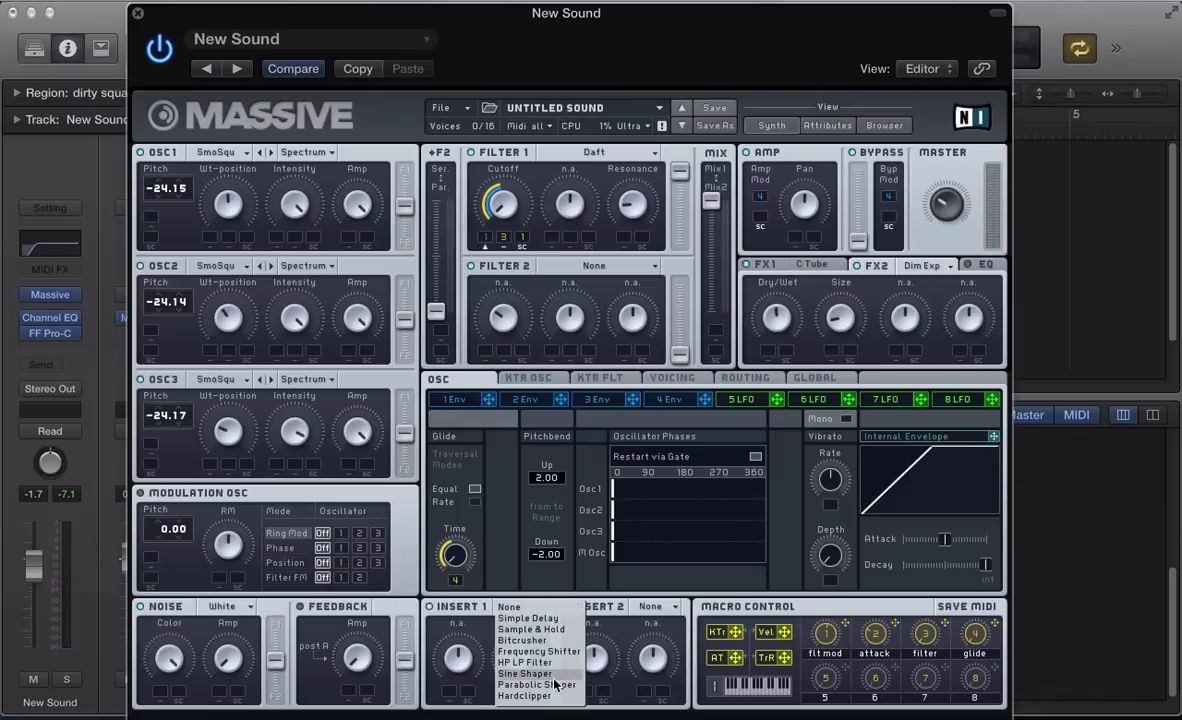
{"action": "left_click", "coordinate": [554, 677]}
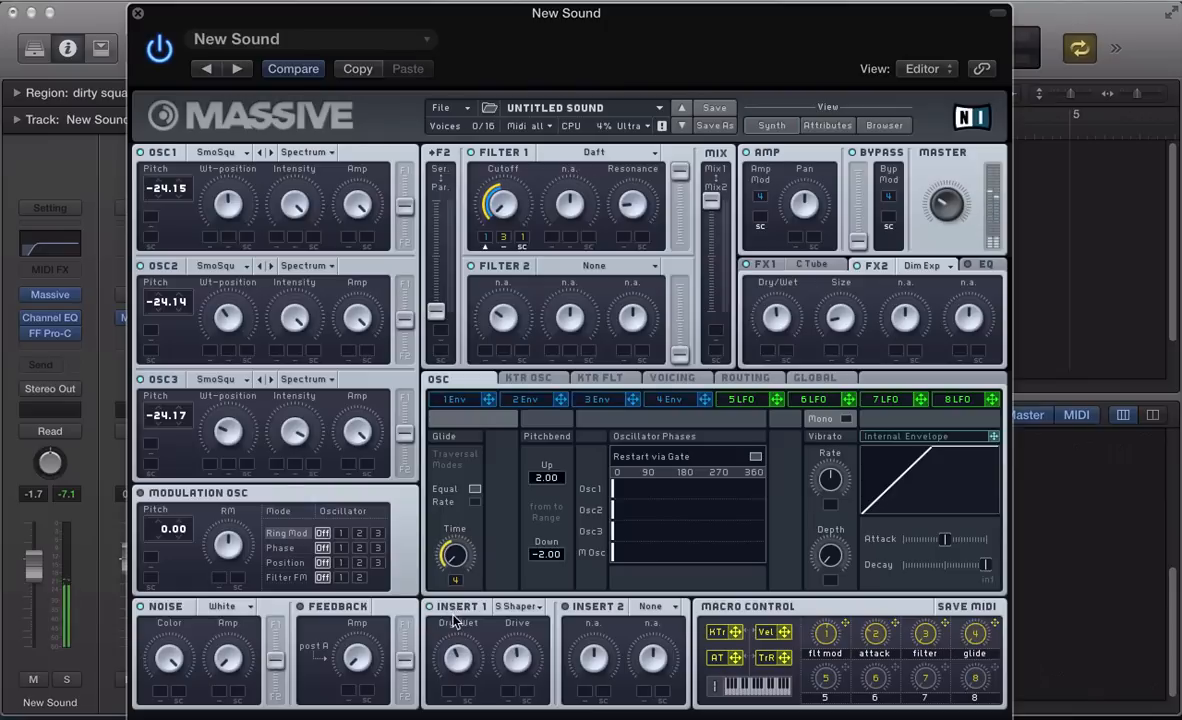
{"action": "left_click", "coordinate": [746, 378]}
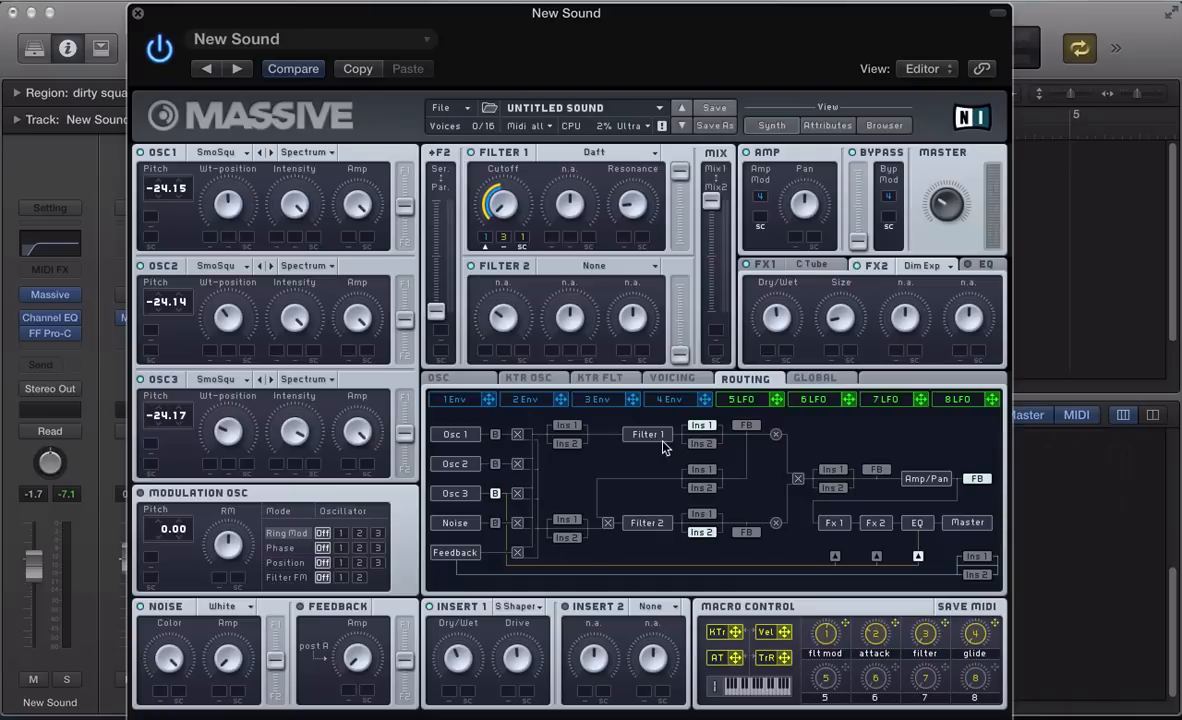
{"action": "left_click", "coordinate": [971, 267]}
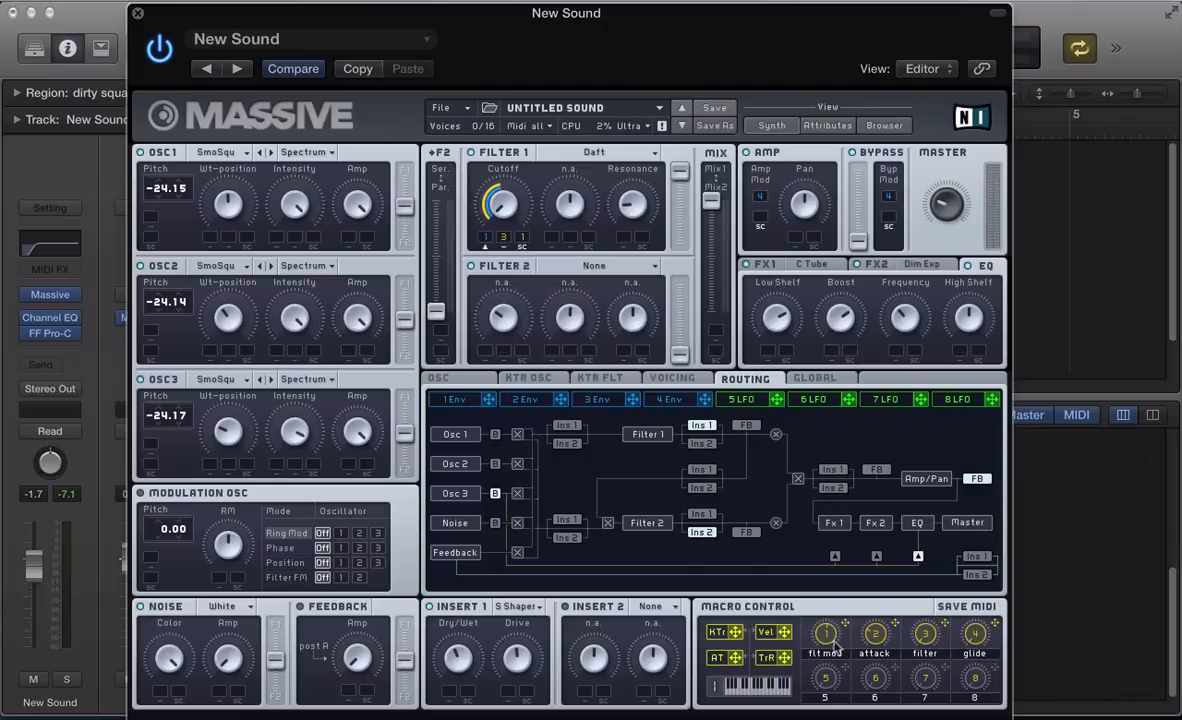
Hide the plug-in windows and audition the New Sound bass both soloed and with the other tracks
{"action": "key", "text": "v"}
{"action": "left_click", "coordinate": [254, 292]}
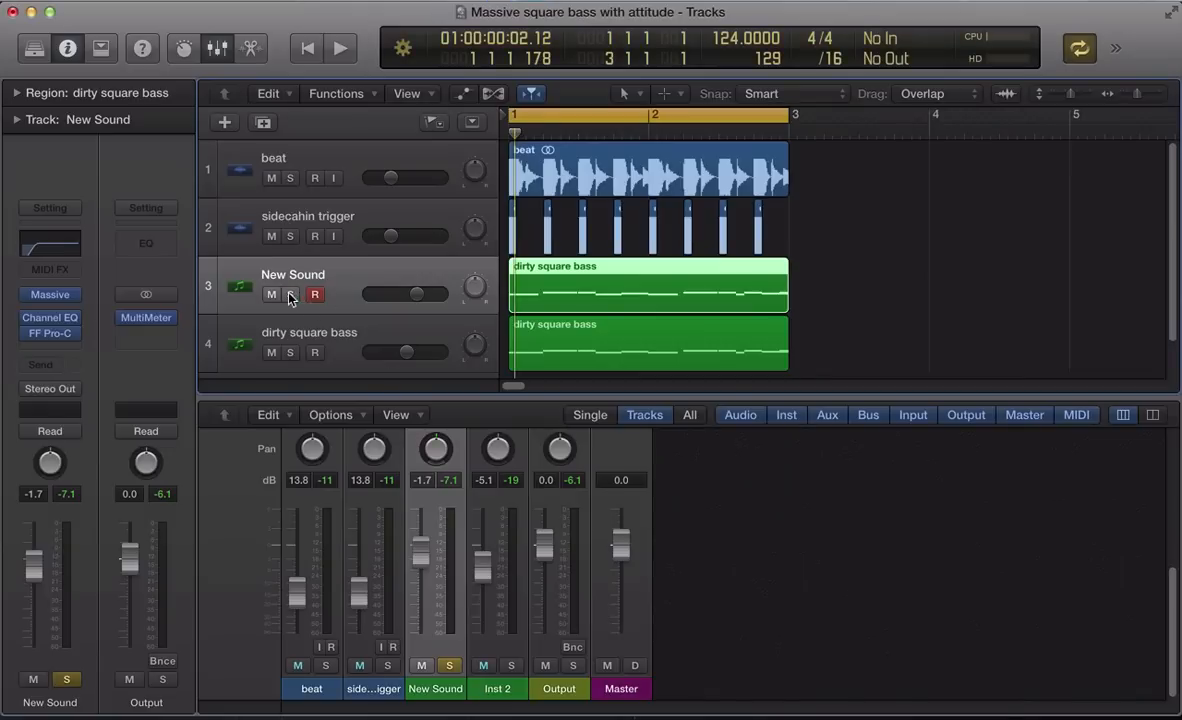
{"action": "key", "text": "v"}
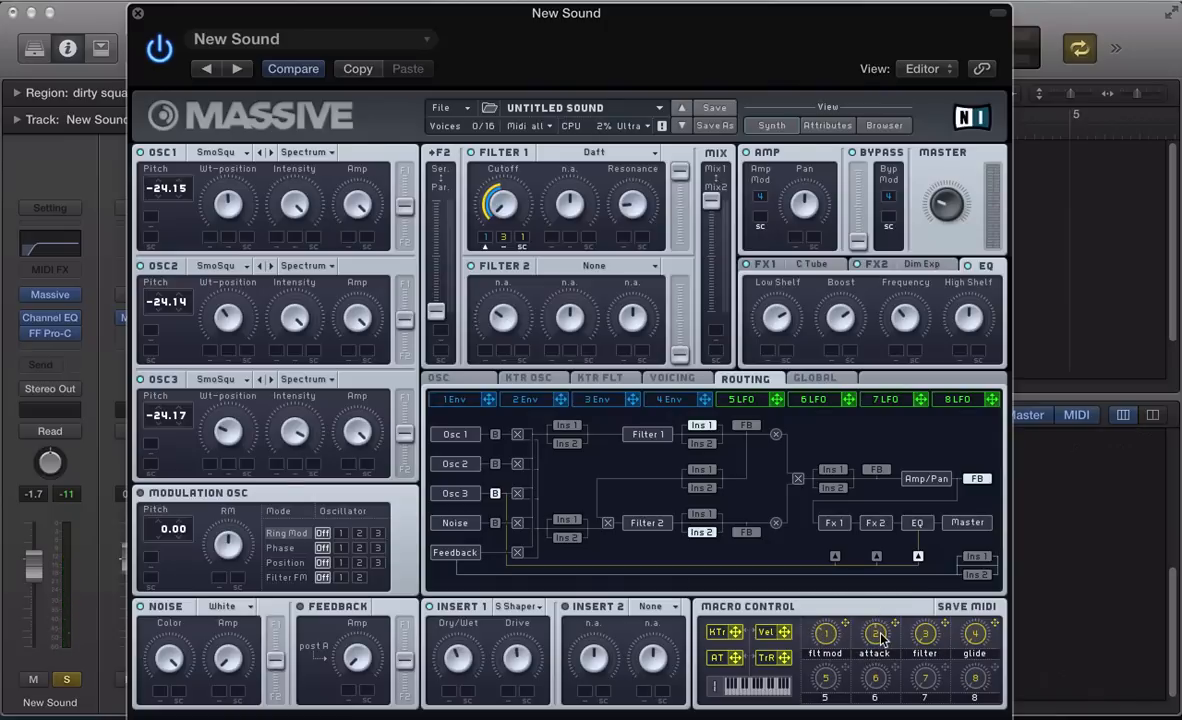
{"action": "key", "text": "super+w"}
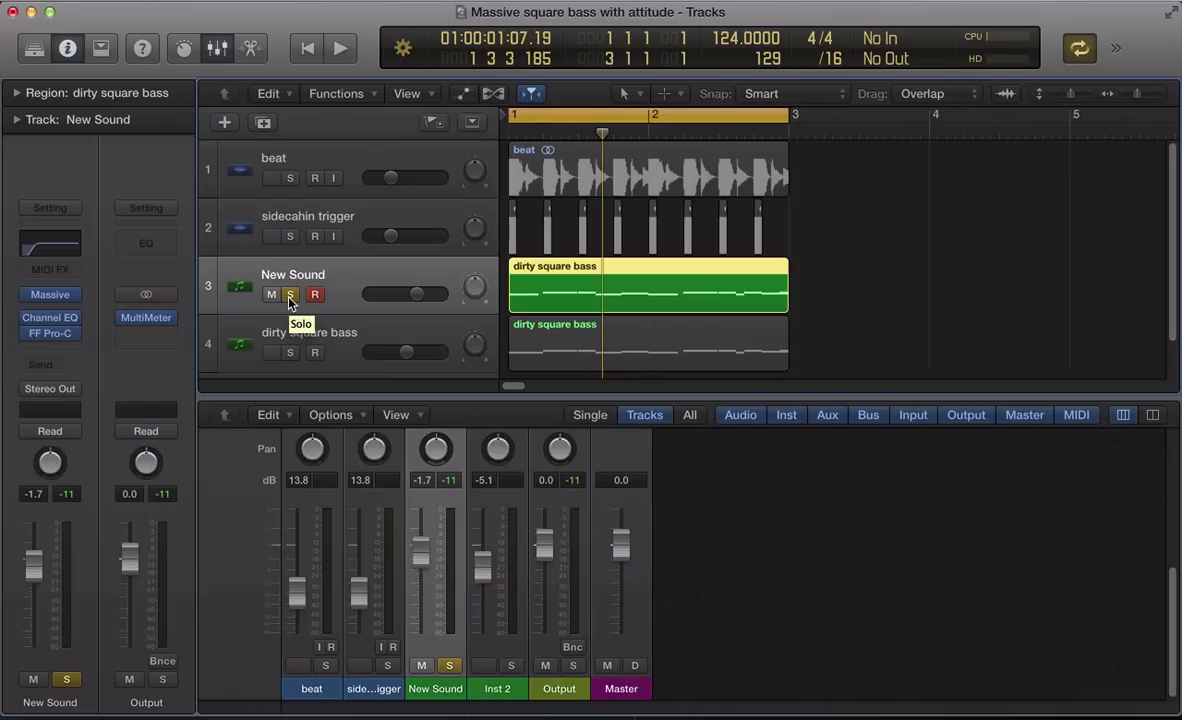
Open the New Sound track's Channel EQ, compare the low cut bypassed and active, and close the EQ
{"action": "left_click", "coordinate": [50, 294]}
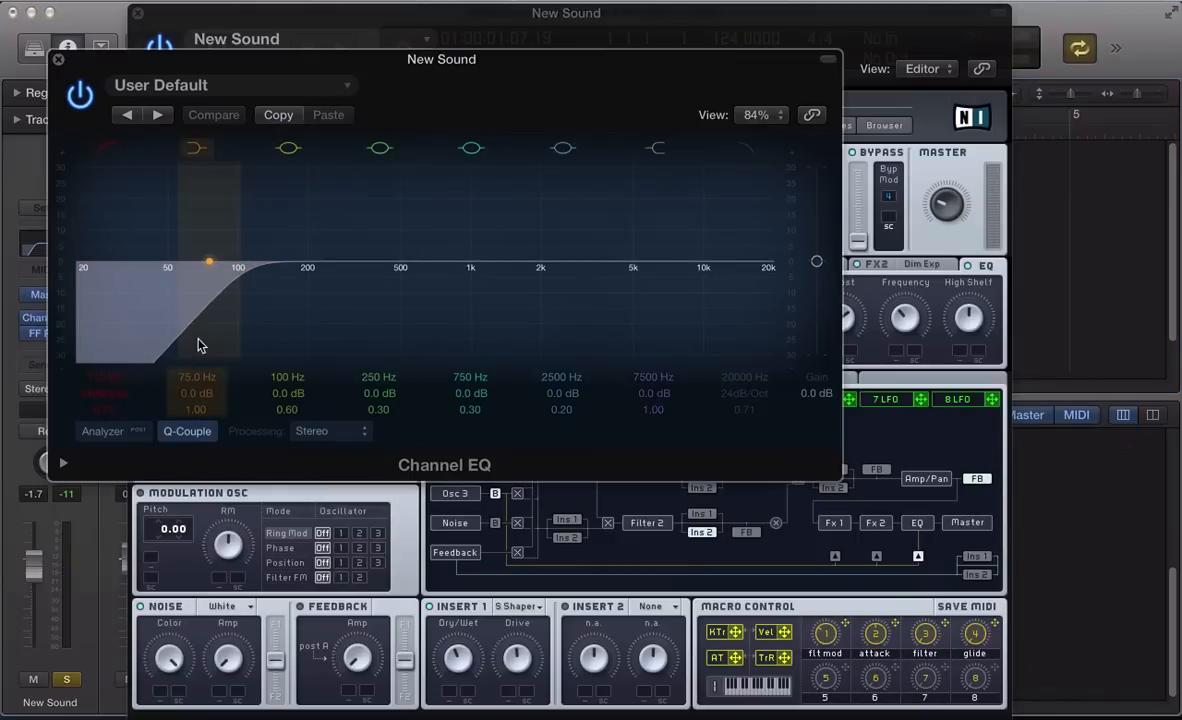
{"action": "left_click", "coordinate": [82, 100]}
{"action": "left_click", "coordinate": [82, 100]}
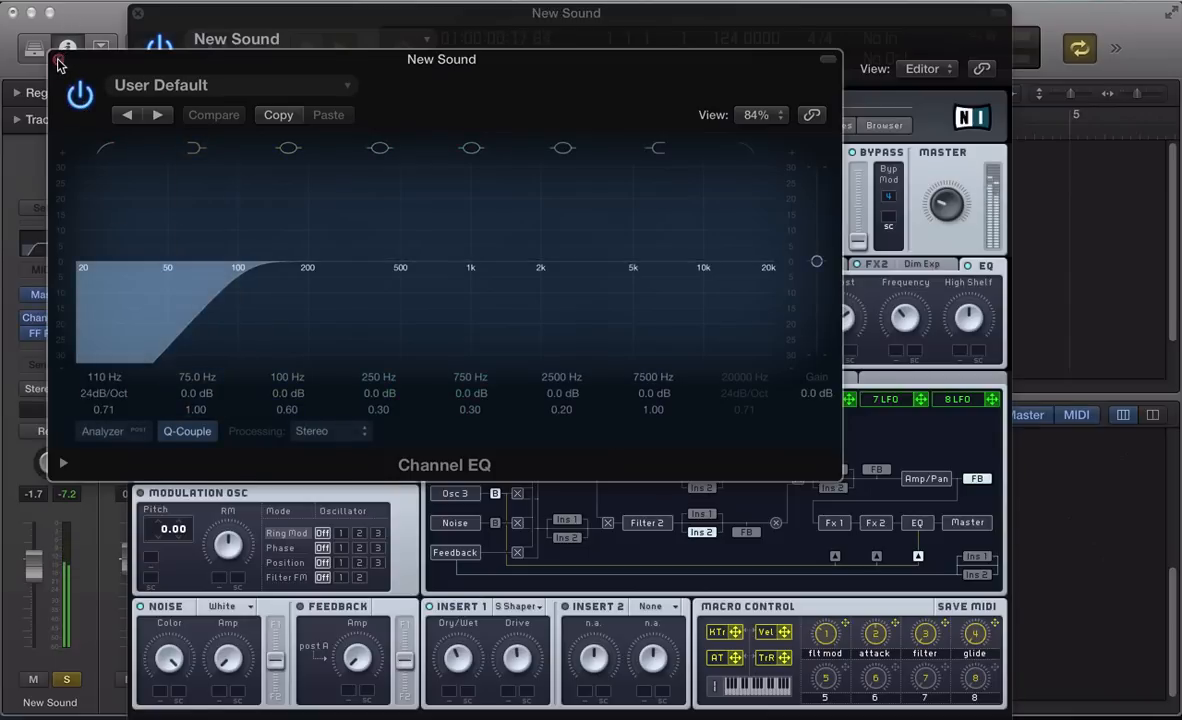
{"action": "left_click", "coordinate": [58, 60]}
{"action": "key", "text": "space"}
Open FF Pro-C on the New Sound track and solo the sidechain trigger track alongside it
{"action": "key", "text": "v"}
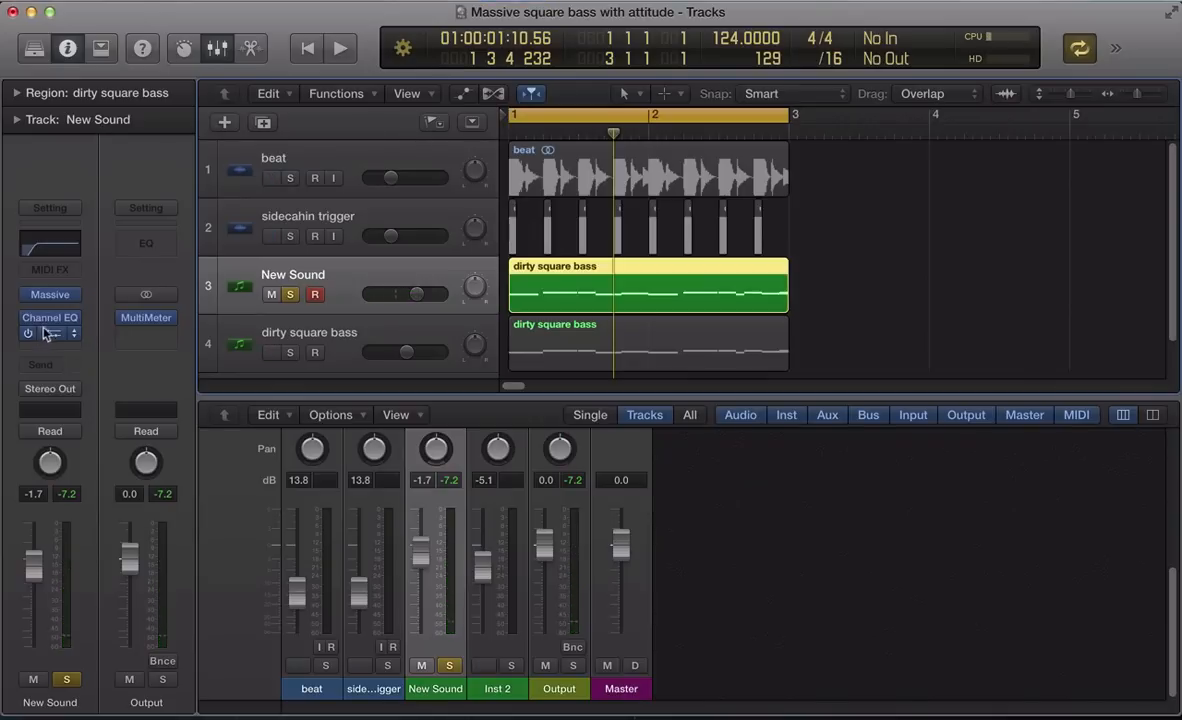
{"action": "left_click", "coordinate": [52, 334]}
{"action": "left_click", "coordinate": [52, 340]}
{"action": "key", "text": "v"}
{"action": "left_click", "coordinate": [290, 237]}
{"action": "key", "text": "v"}
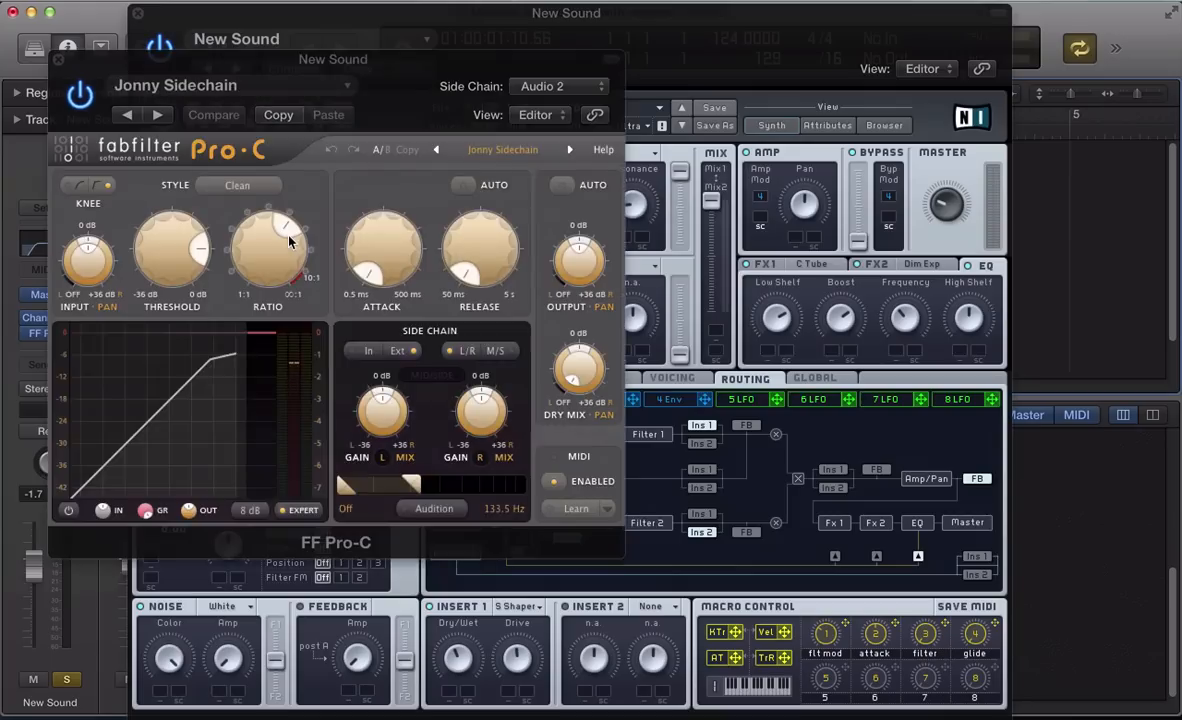
{"action": "key", "text": "v"}
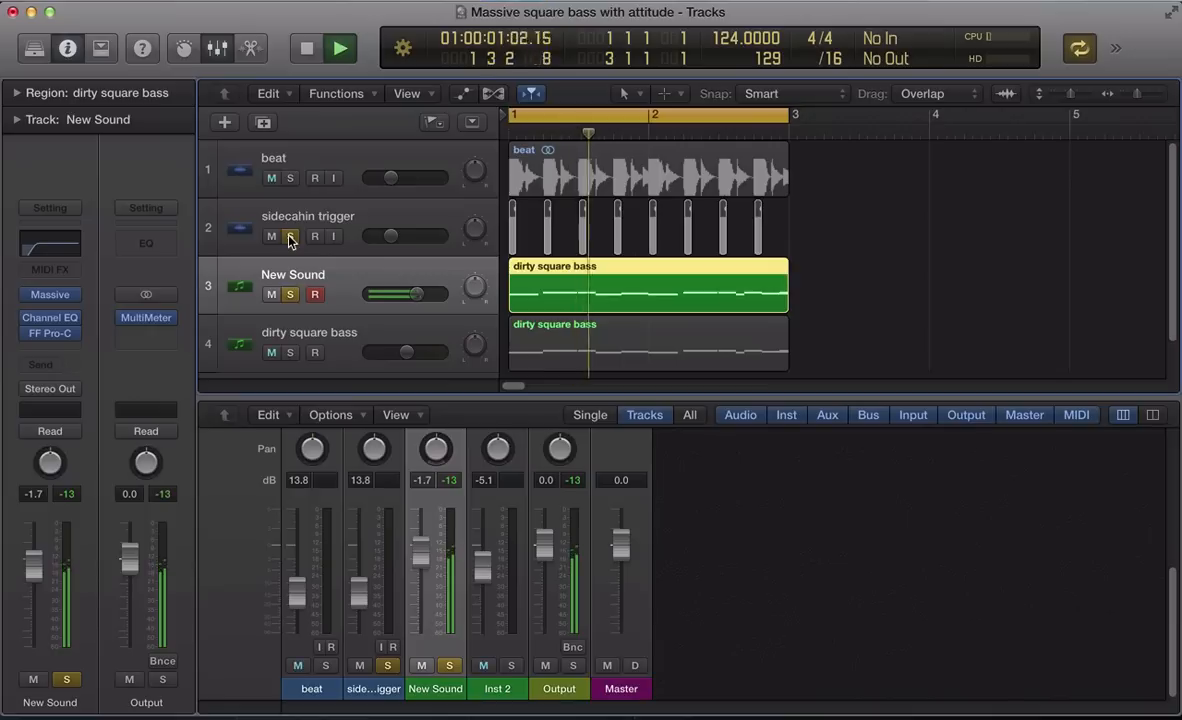
Try moving the upper frequency limit of Pro-C's side-chain filter
{"action": "key", "text": "v"}
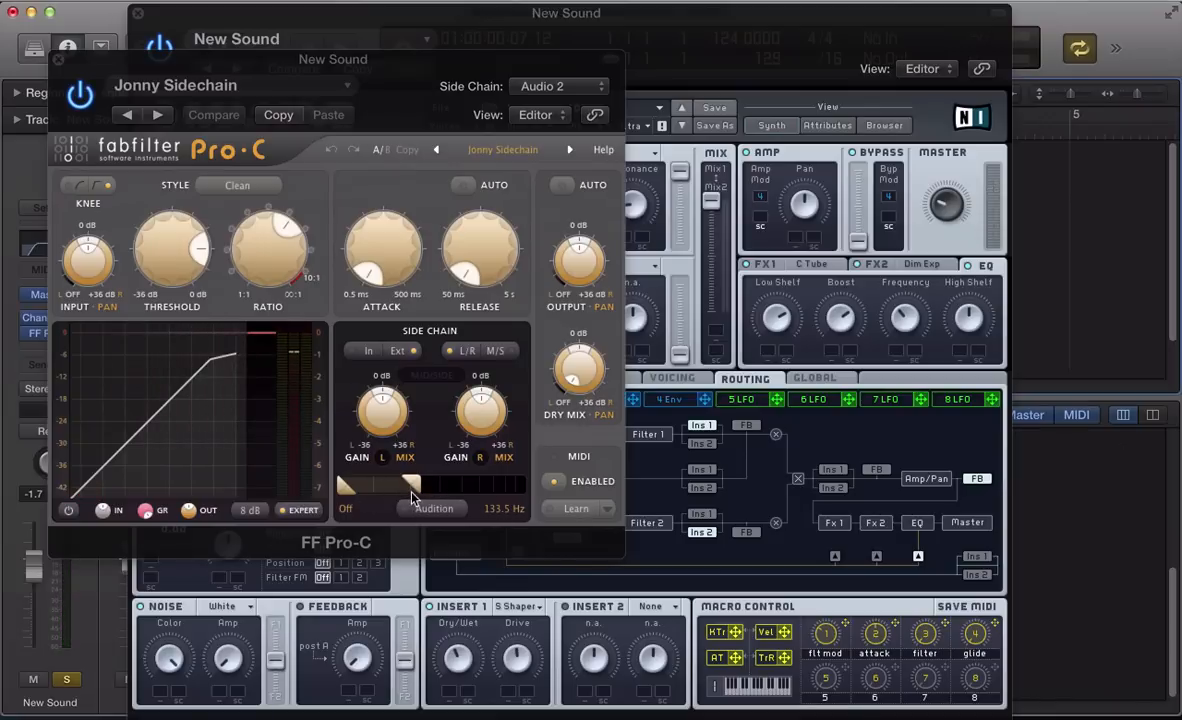
{"action": "key", "text": "v"}
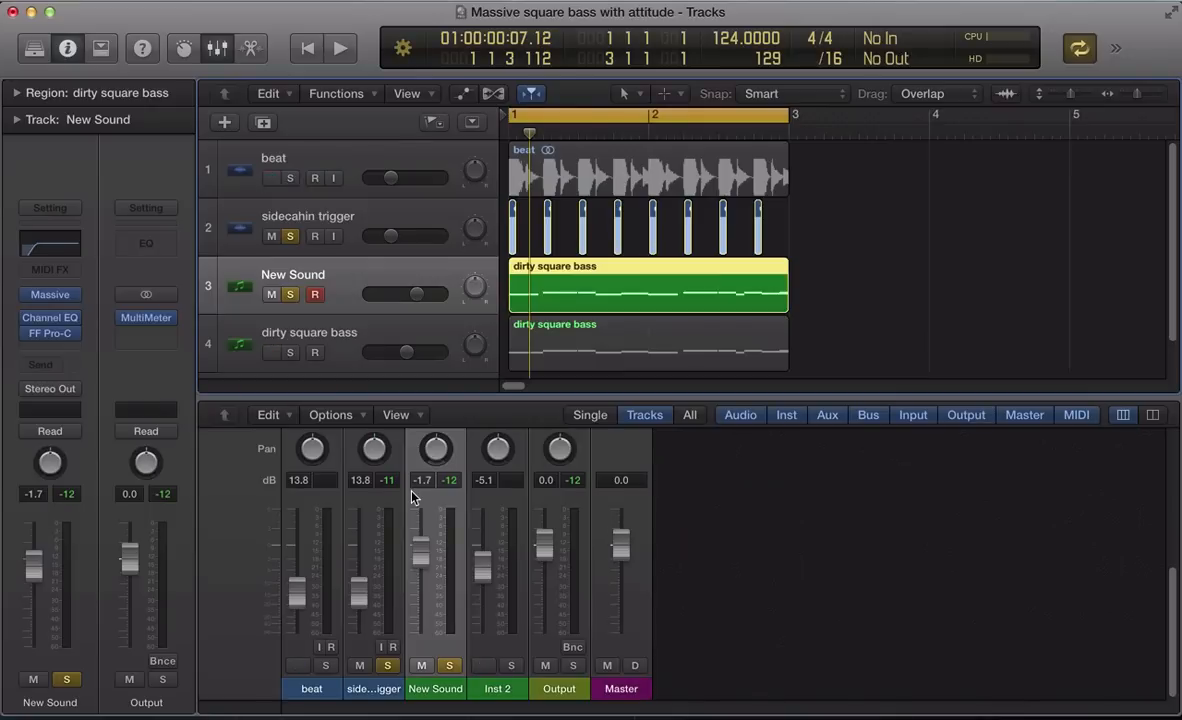
{"action": "key", "text": "v"}
{"action": "mouse_move", "coordinate": [412, 490]}
{"action": "left_mouse_down"}
{"action": "mouse_move", "coordinate": [524, 489]}
{"action": "mouse_move", "coordinate": [422, 497]}
{"action": "left_mouse_up"}
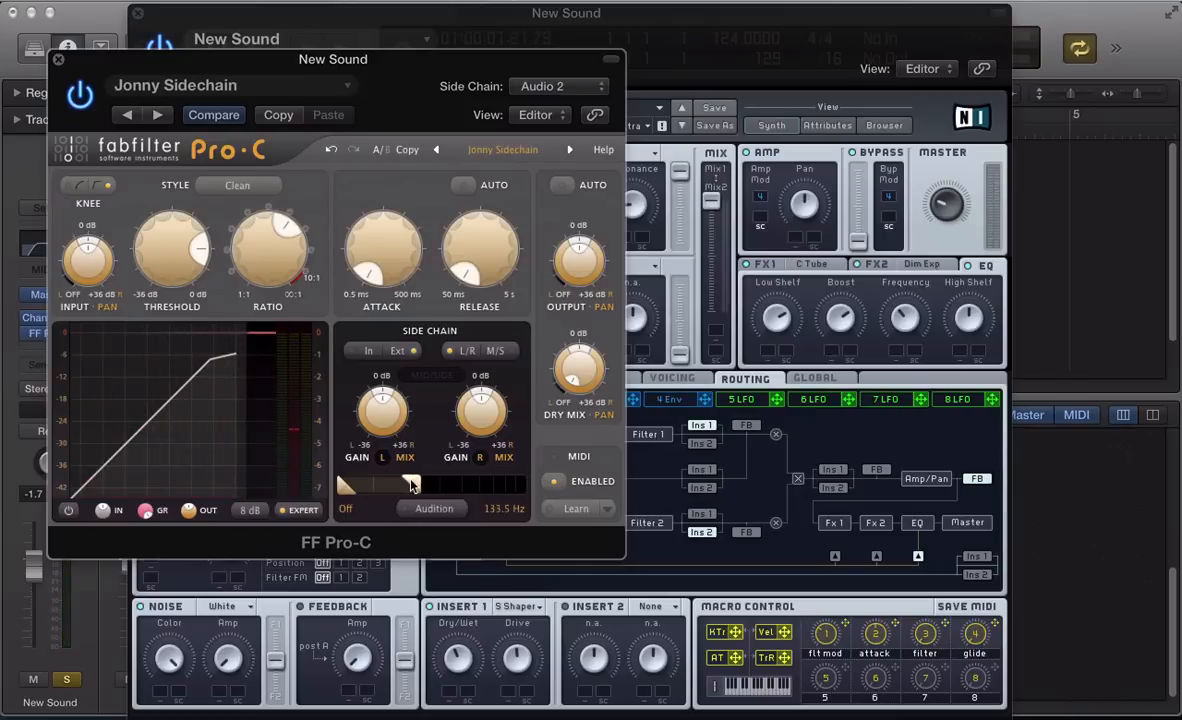
{"action": "left_click_drag", "start_coordinate": [417, 487], "coordinate": [412, 488]}
Unsolo the New Sound and sidechain trigger tracks, and solo the dirty square bass track
{"action": "key", "text": "v"}
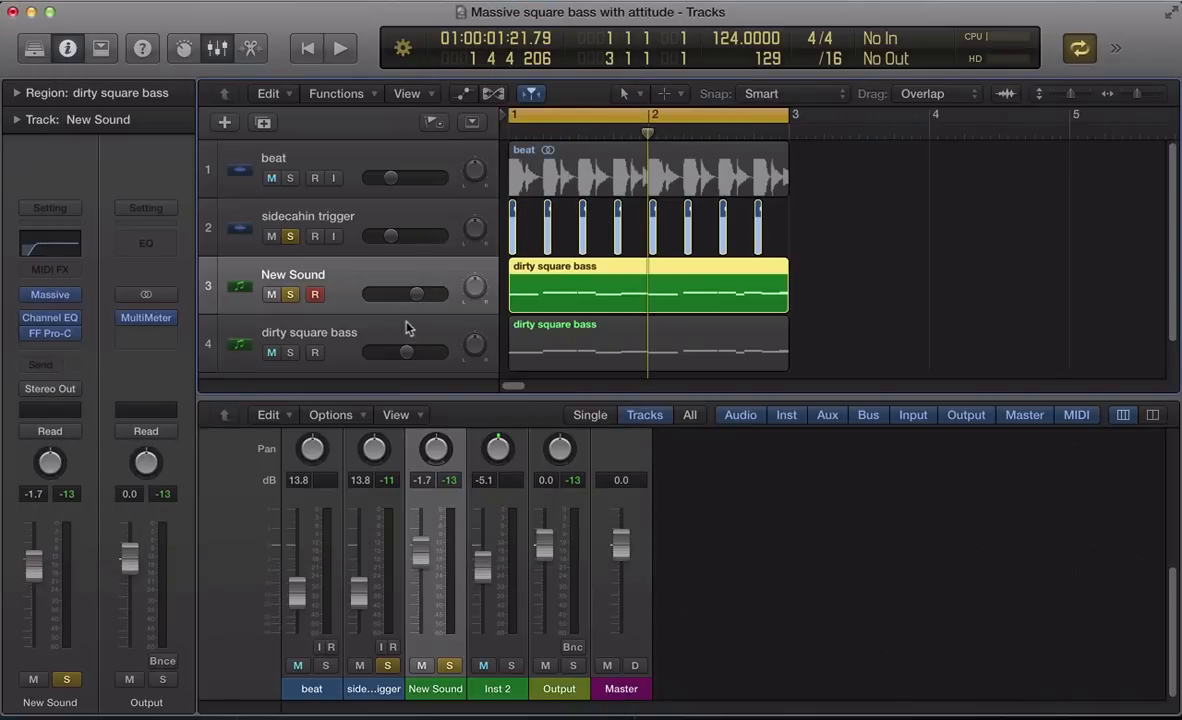
{"action": "left_click", "coordinate": [290, 294]}
{"action": "left_click", "coordinate": [289, 236]}
{"action": "left_click", "coordinate": [340, 337]}
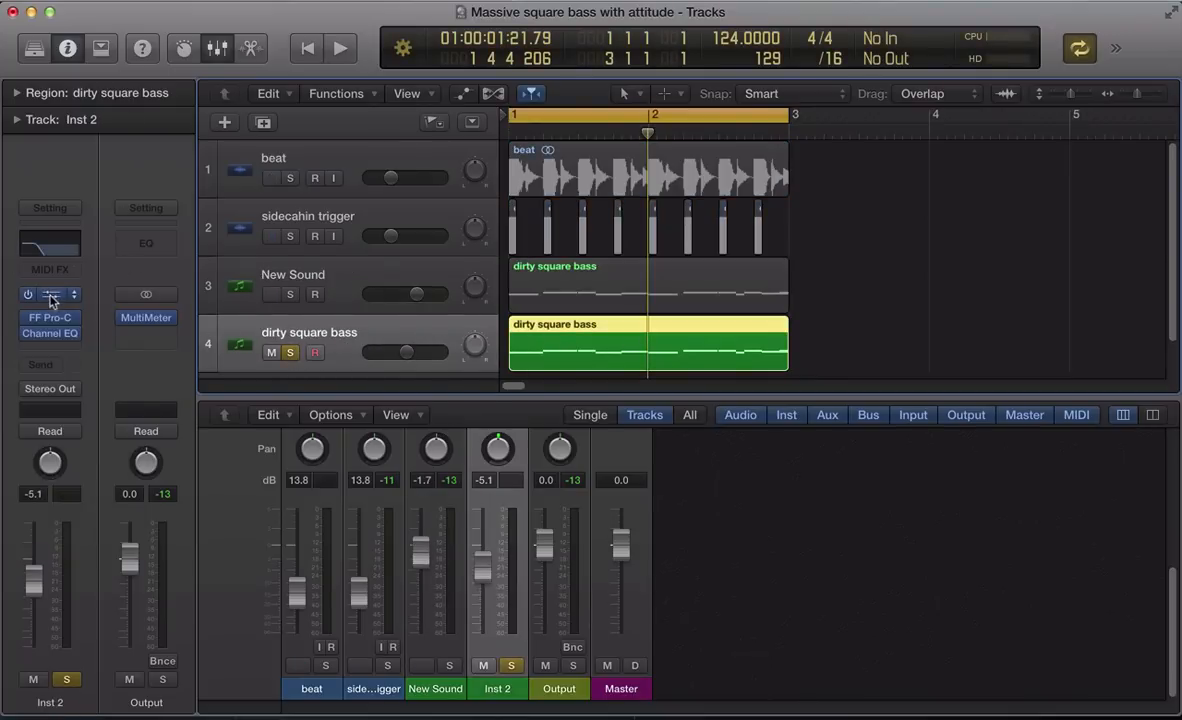
Open Massive on the dirty square bass track and examine Oscillator 1's Sin-Square wavetable selection
{"action": "left_click", "coordinate": [68, 320]}
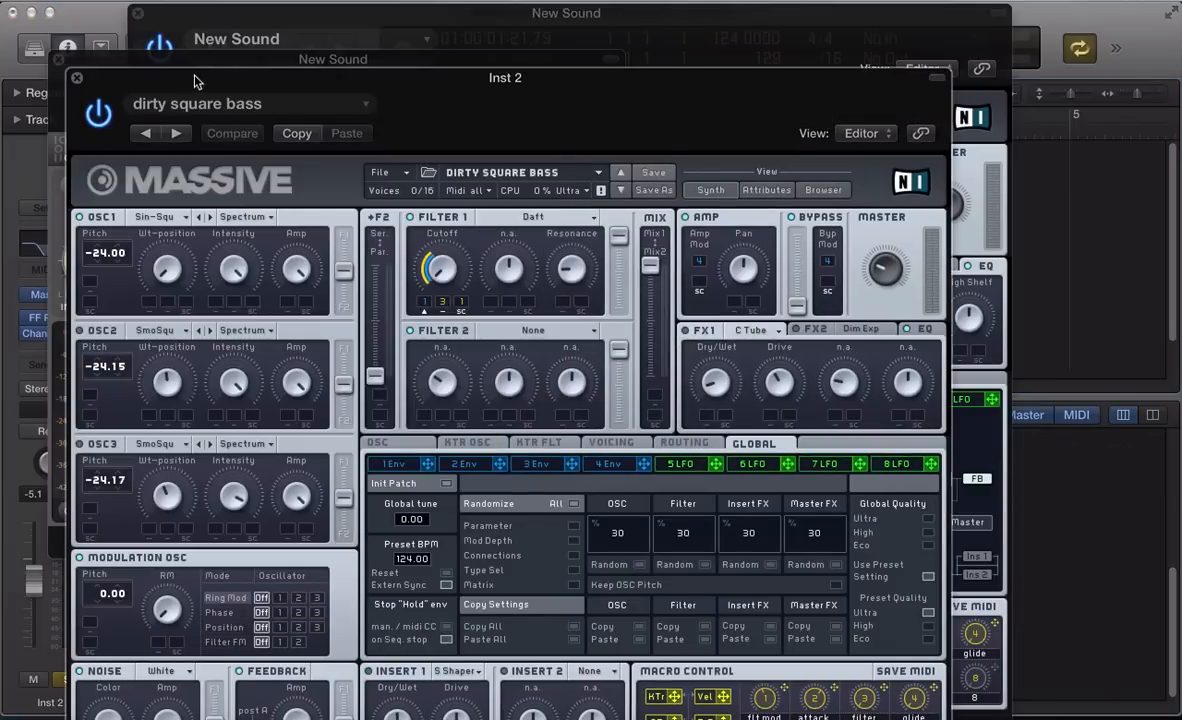
{"action": "left_click_drag", "start_coordinate": [195, 80], "coordinate": [206, 16]}
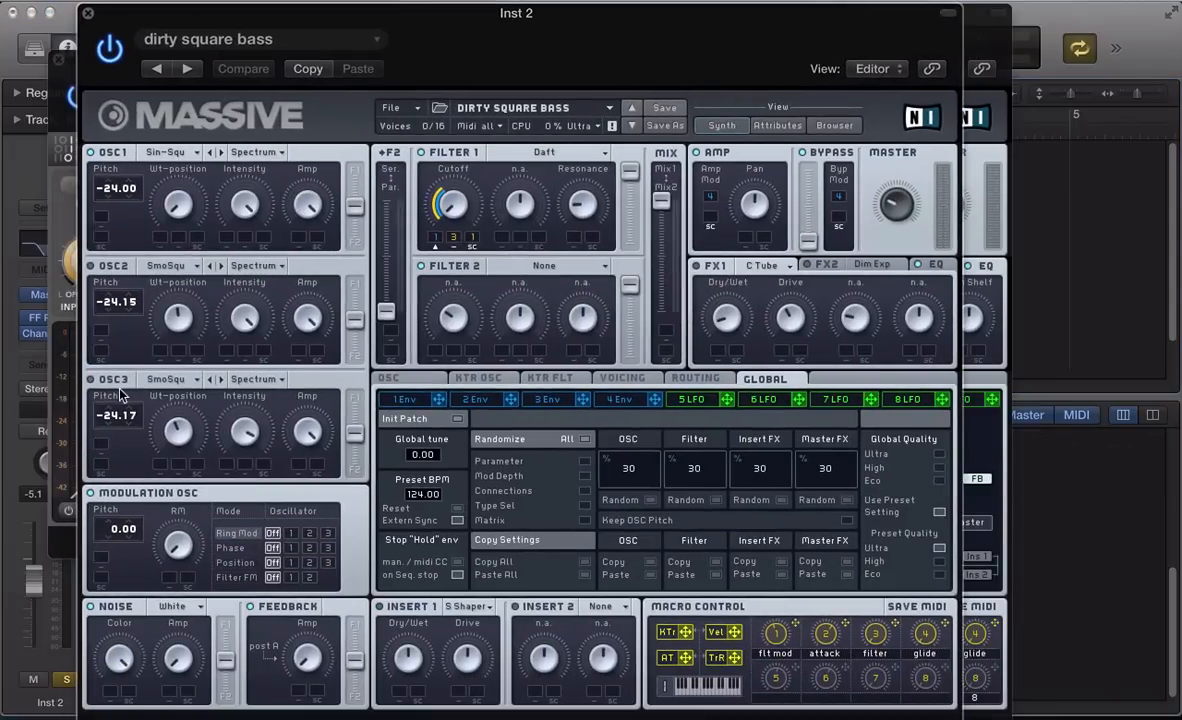
{"action": "left_click", "coordinate": [166, 151]}
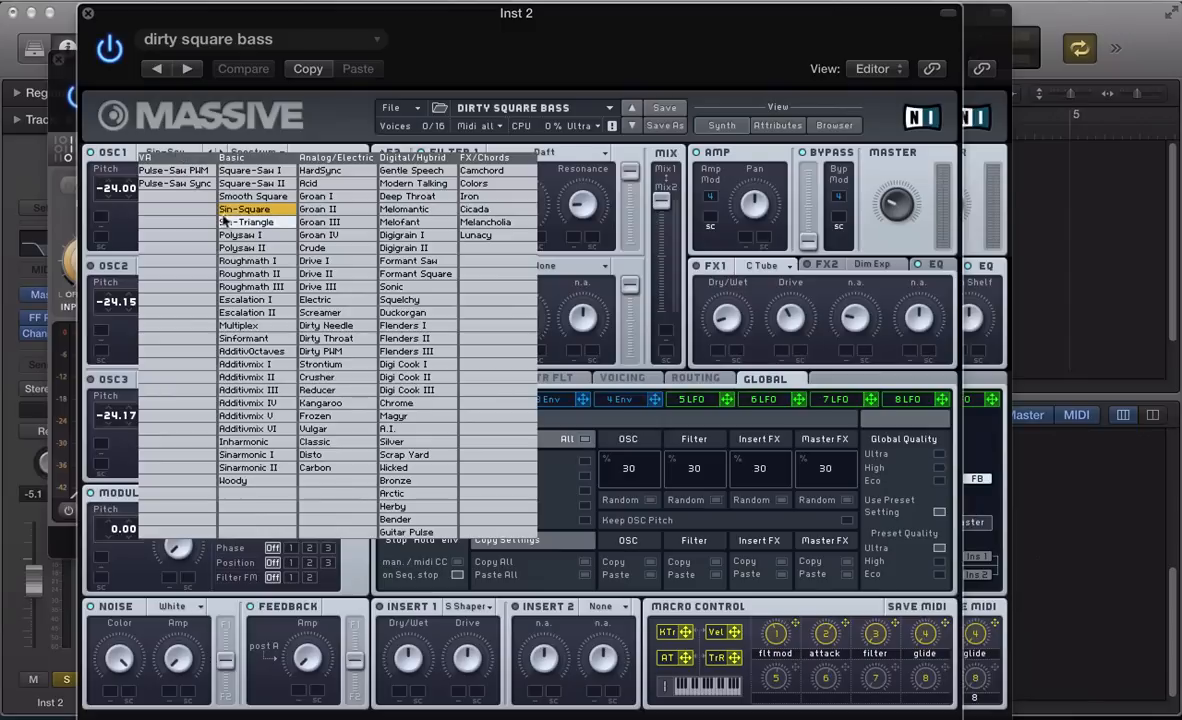
{"action": "left_click", "coordinate": [222, 210]}
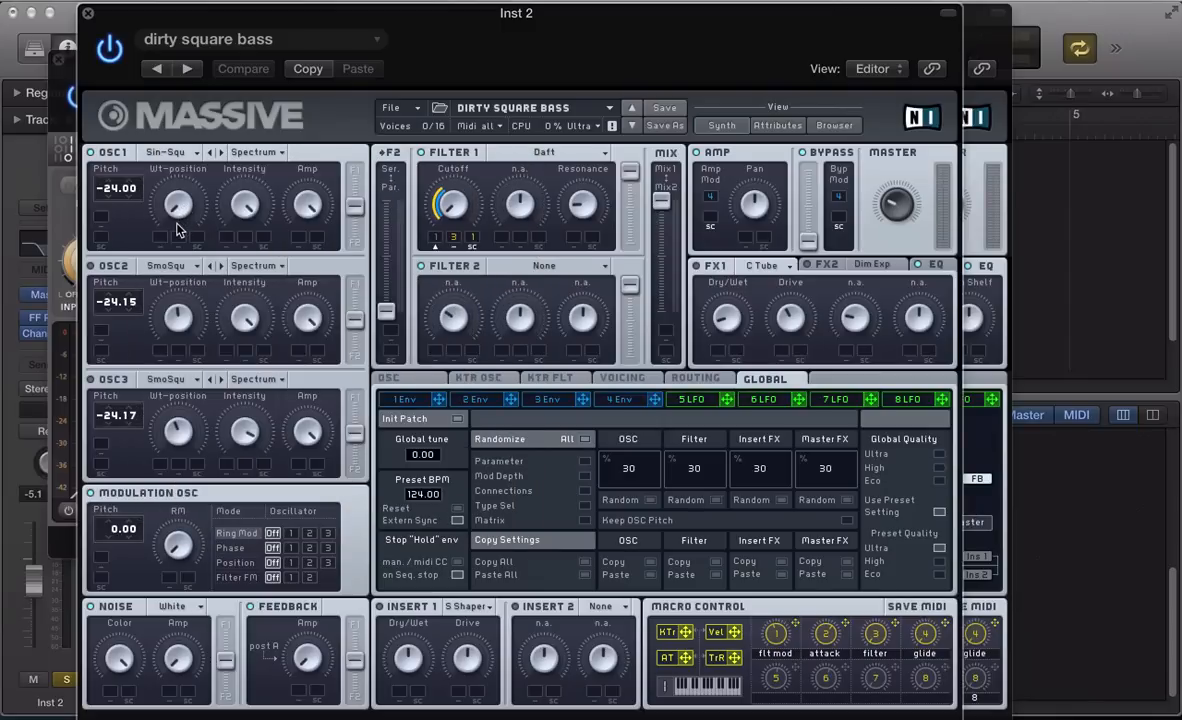
Return to the arrangement and audition the dirty square bass track on its own
{"action": "key", "text": "v"}
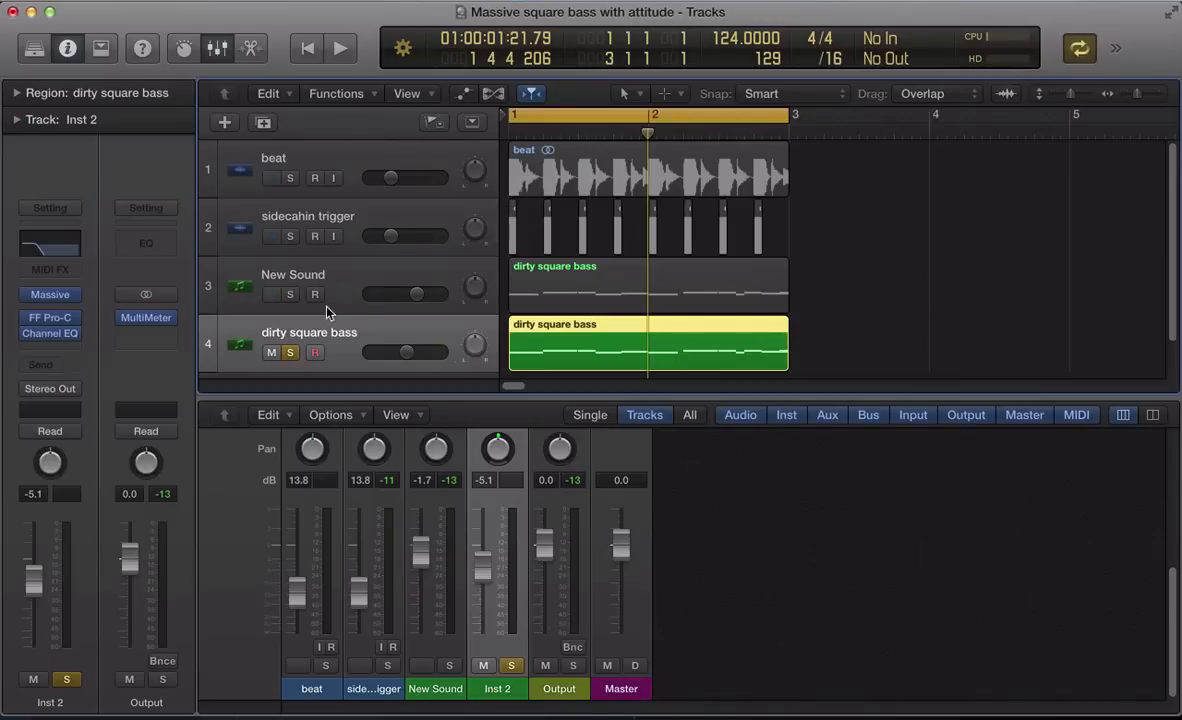
{"action": "left_click", "coordinate": [393, 282]}
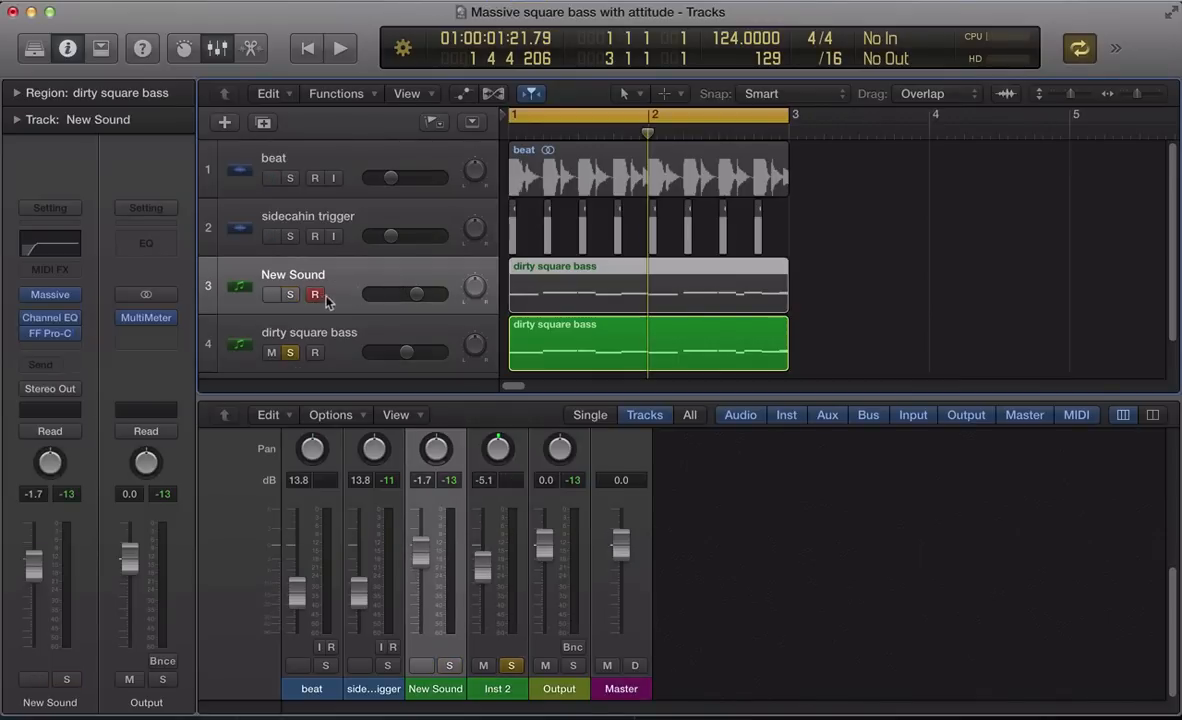
{"action": "left_click", "coordinate": [326, 343]}
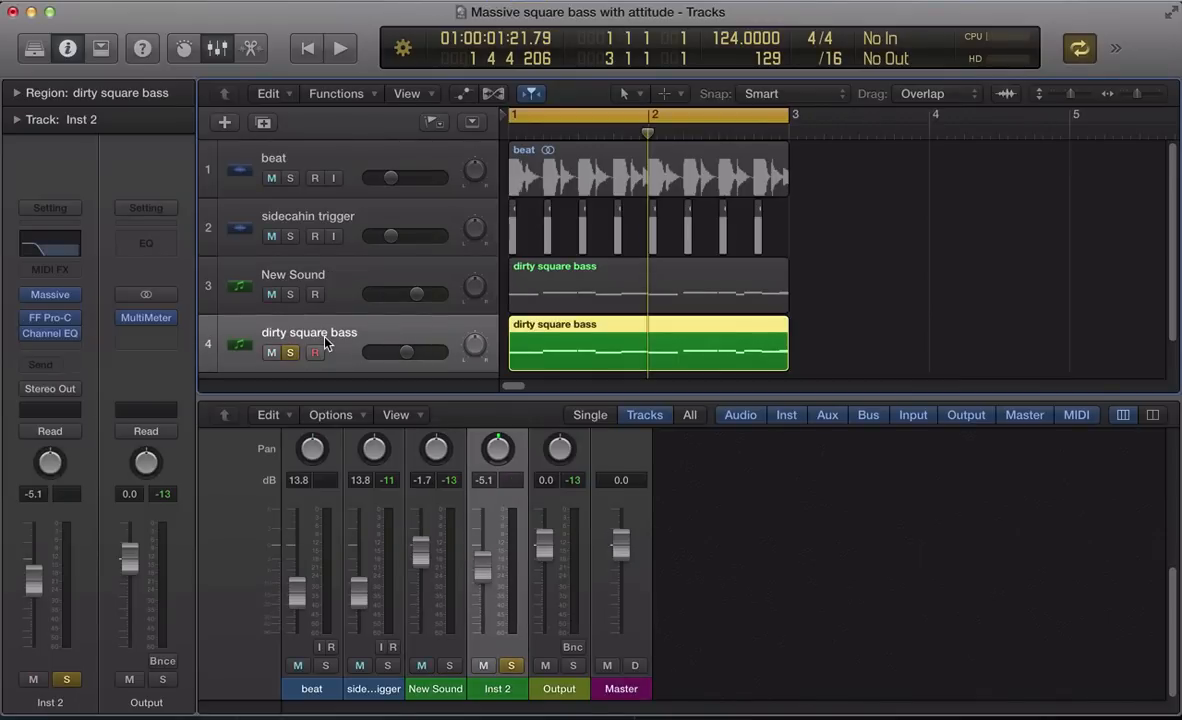
{"action": "key", "text": "space"}
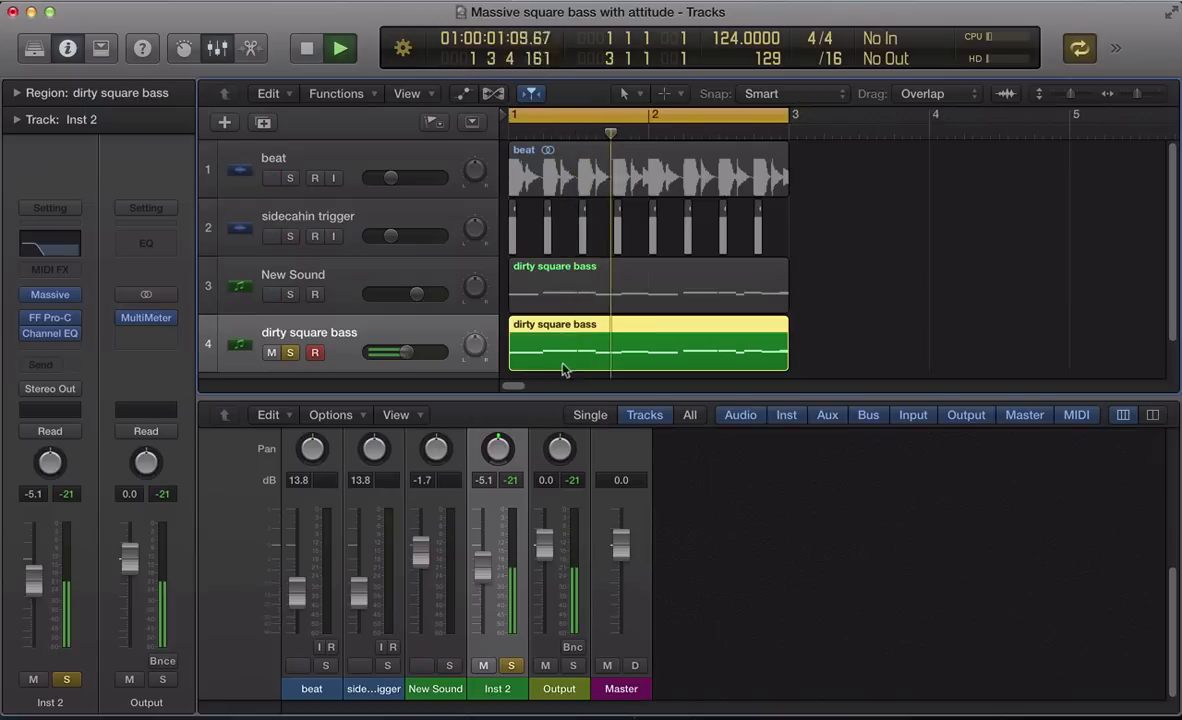
{"action": "key", "text": "space"}
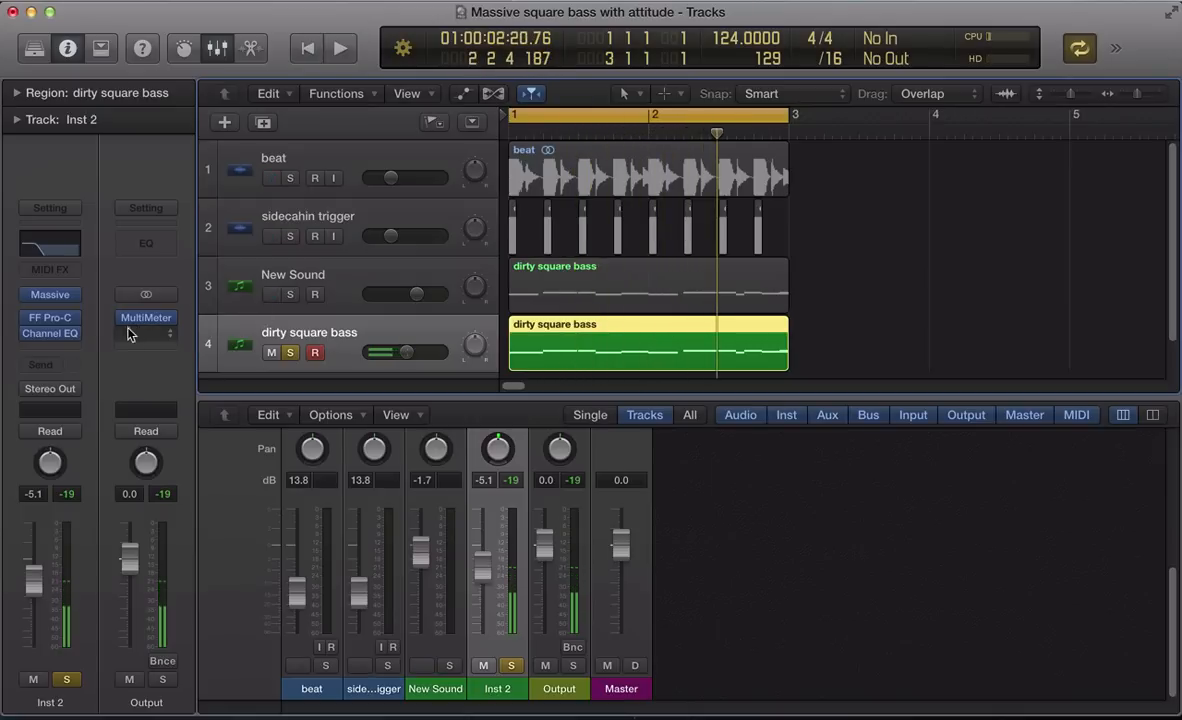
Solo the New Sound track together with the dirty square bass track
{"action": "left_click", "coordinate": [345, 276]}
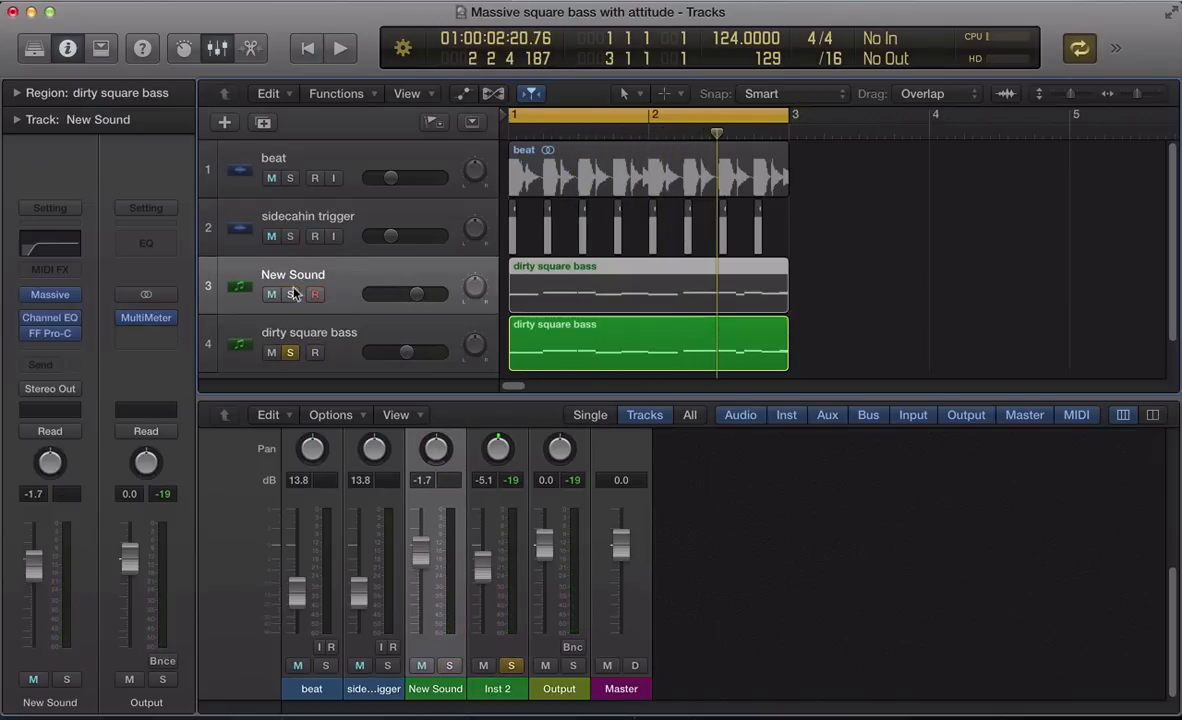
{"action": "left_click", "coordinate": [50, 294]}
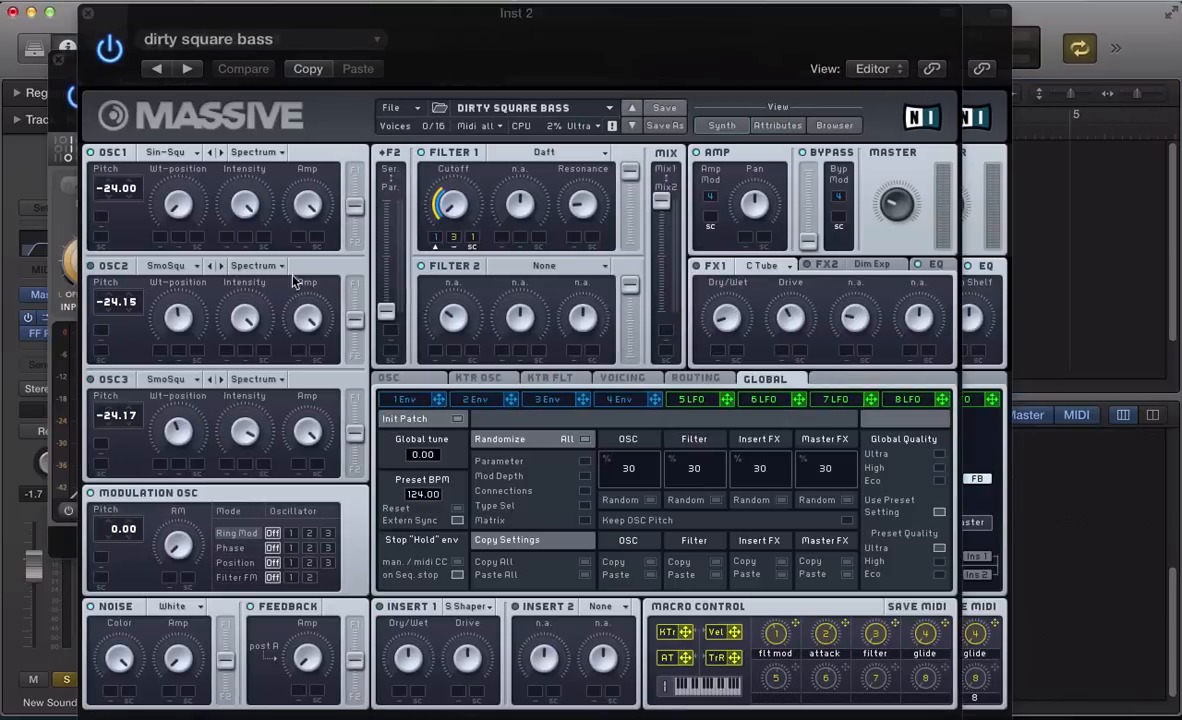
{"action": "left_click", "coordinate": [50, 317]}
Examine the Channel EQ on the New Sound track and close all open plug-in windows
{"action": "left_click", "coordinate": [338, 333]}
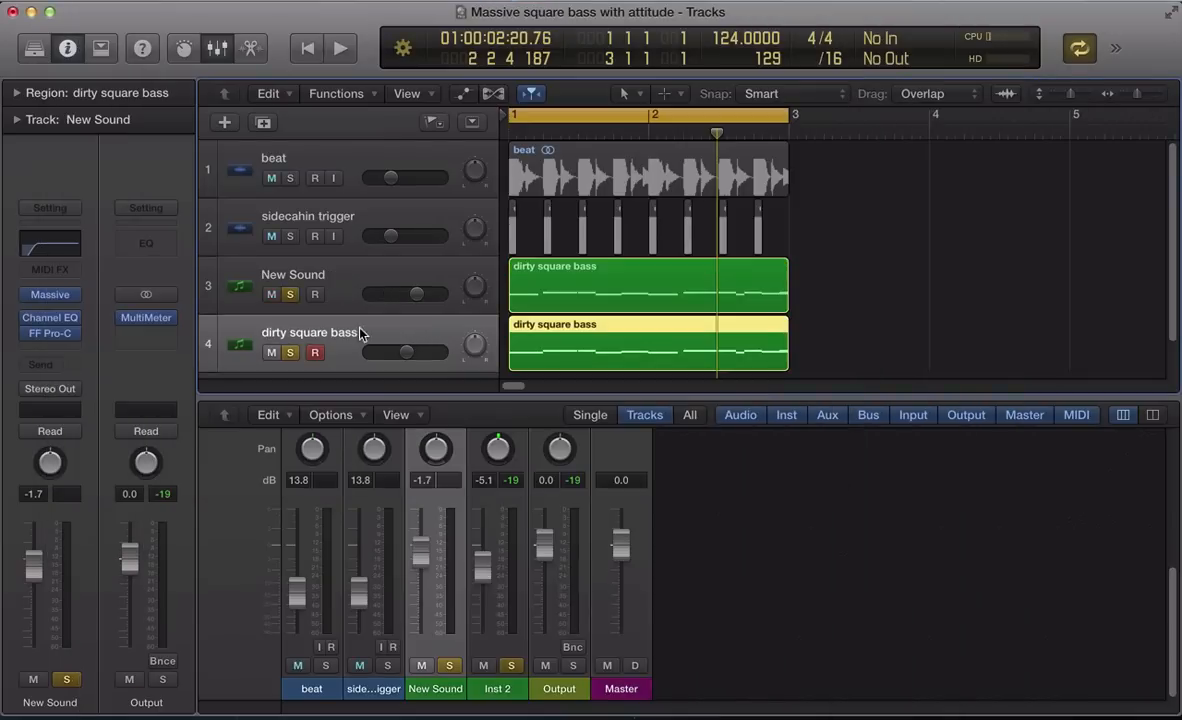
{"action": "left_click", "coordinate": [50, 317]}
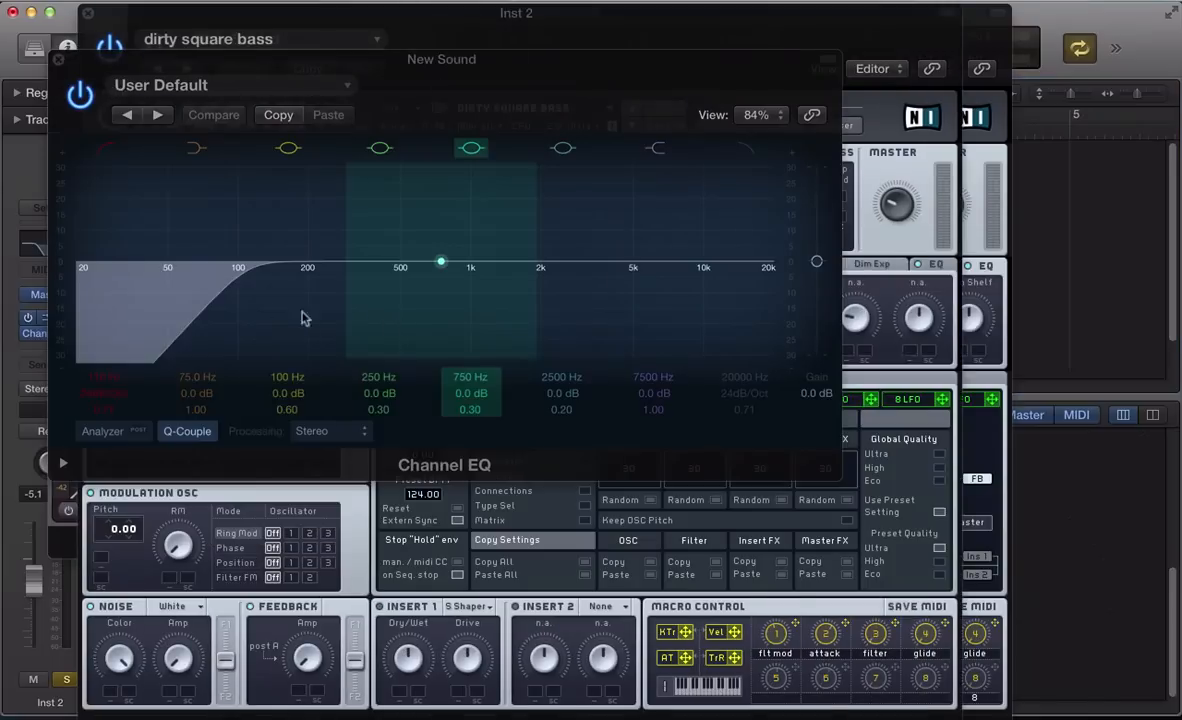
{"action": "left_click", "coordinate": [77, 78]}
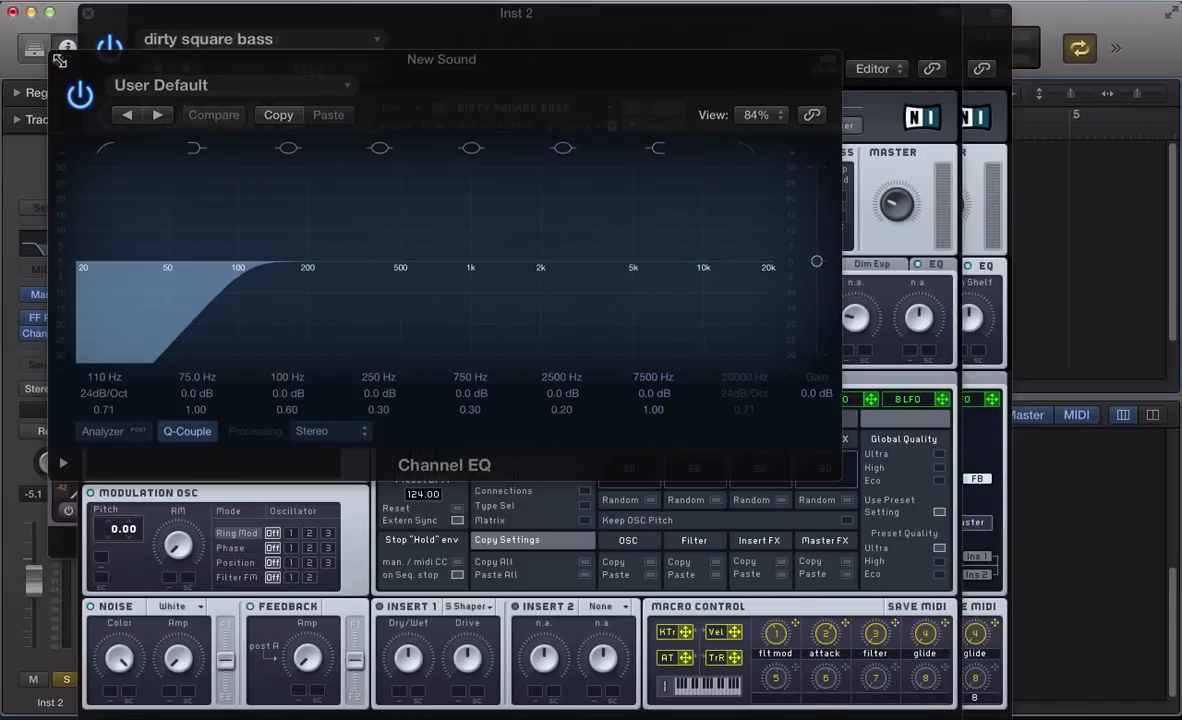
{"action": "left_click", "coordinate": [58, 59]}
{"action": "left_click", "coordinate": [88, 13]}
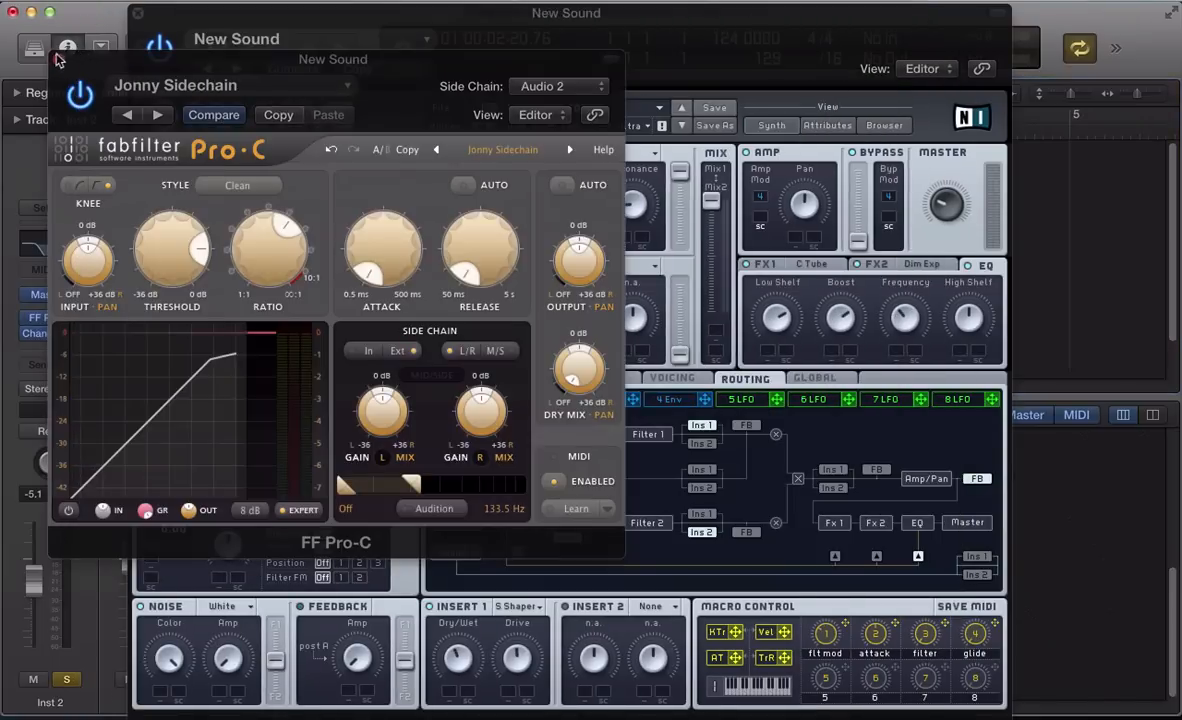
{"action": "left_click", "coordinate": [58, 59]}
{"action": "left_click", "coordinate": [137, 13]}
Inspect the FF Pro-C compressor and the Channel EQ on the dirty square bass track, closing each one
{"action": "left_click", "coordinate": [52, 319]}
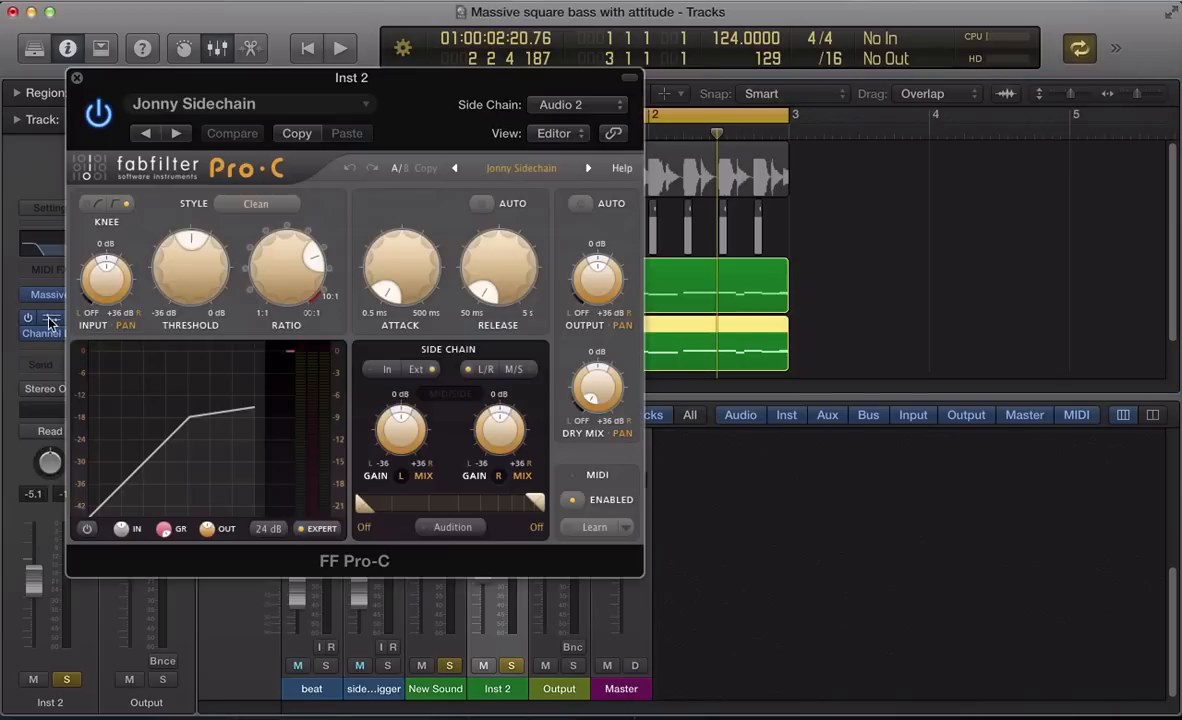
{"action": "left_click", "coordinate": [52, 319]}
{"action": "left_click", "coordinate": [53, 335]}
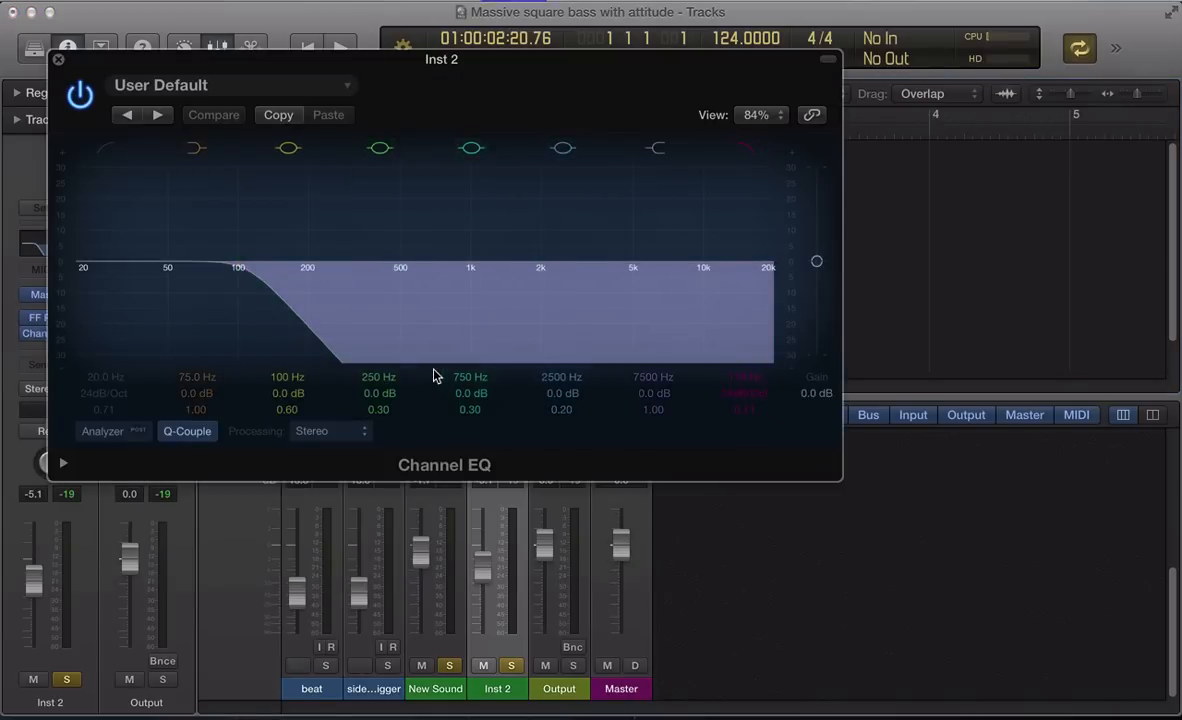
{"action": "key", "text": "super+w"}
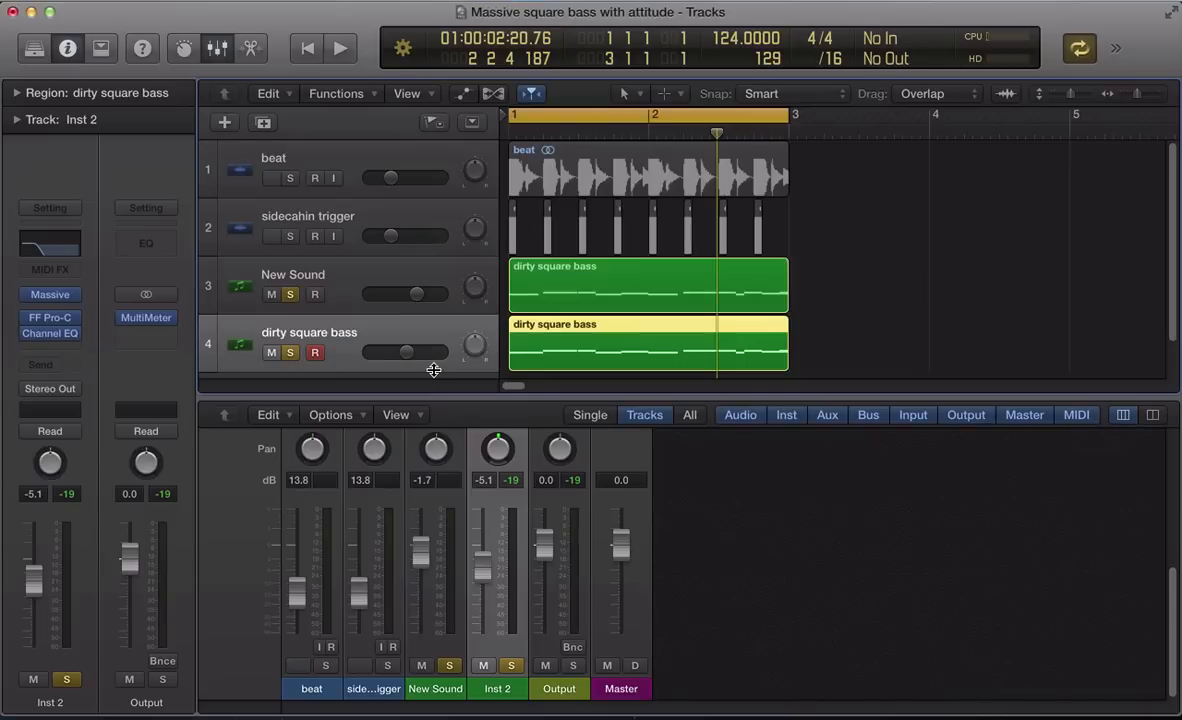
Unsolo the New Sound track and solo the sidechain trigger track together with the dirty square bass track
{"action": "left_click", "coordinate": [290, 296]}
{"action": "left_click", "coordinate": [289, 237]}
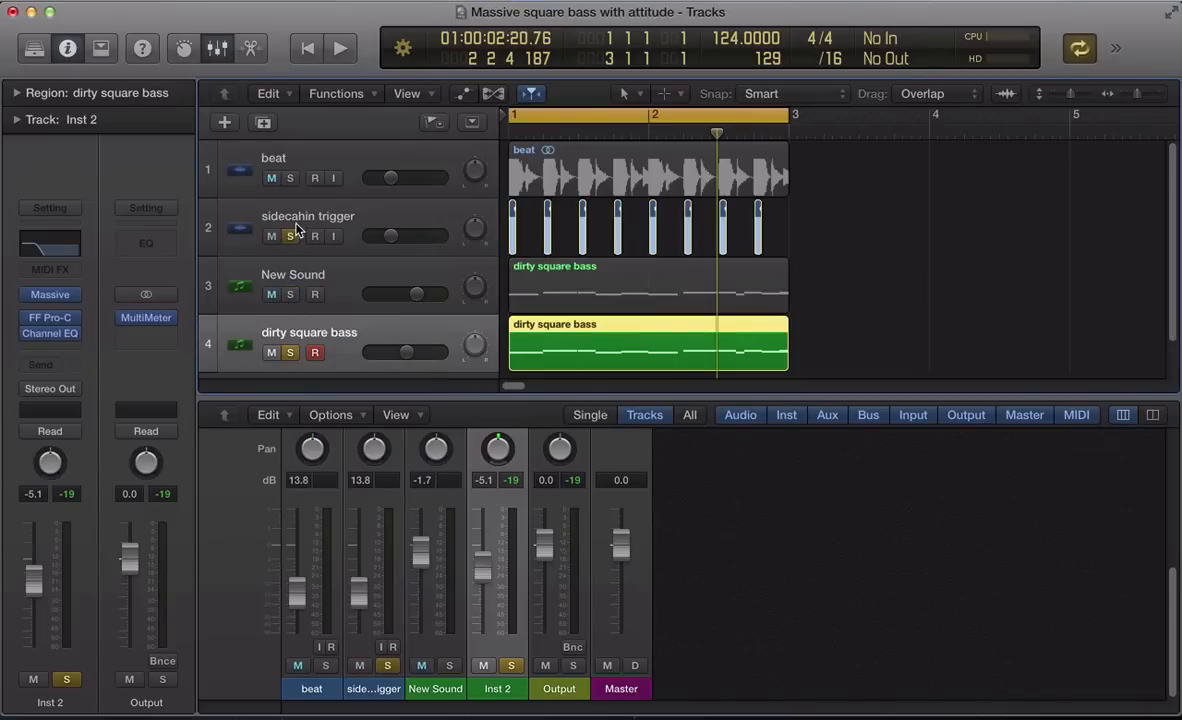
{"action": "left_click", "coordinate": [297, 228]}
Play the soloed tracks and examine the sidechain compression in FF Pro-C on the dirty square bass track
{"action": "left_click", "coordinate": [337, 338]}
{"action": "left_click", "coordinate": [50, 319]}
{"action": "key", "text": "space"}
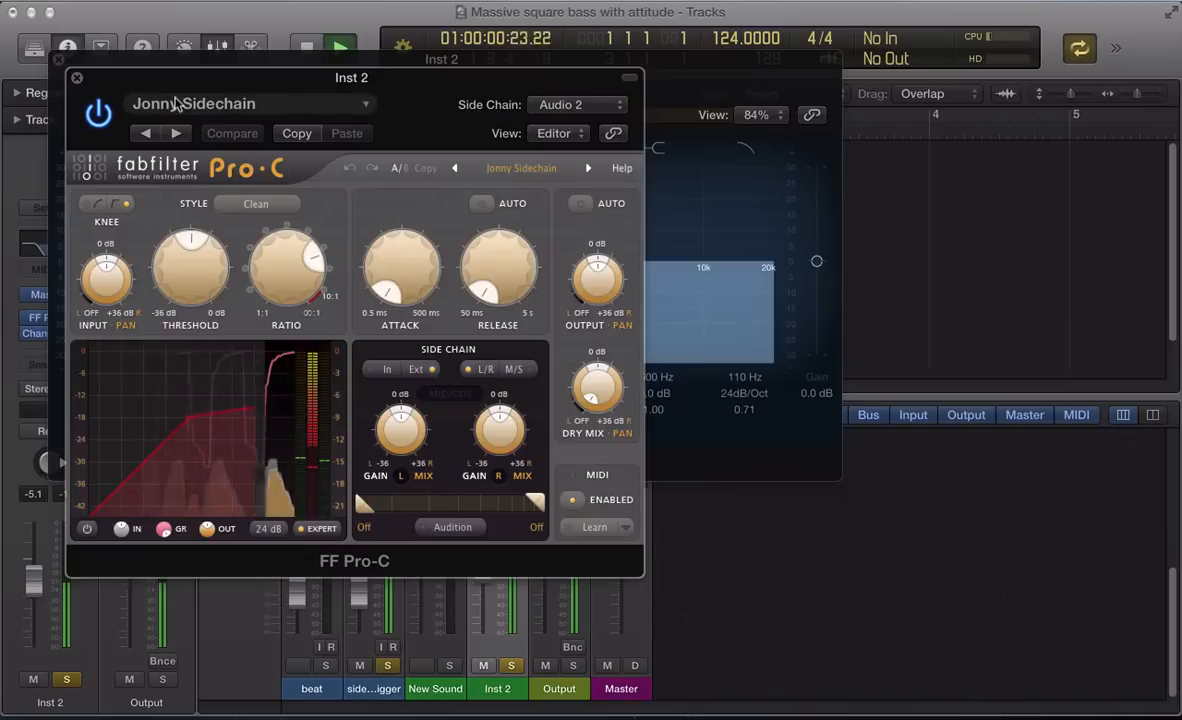
{"action": "left_click_drag", "start_coordinate": [186, 92], "coordinate": [484, 57]}
{"action": "left_click", "coordinate": [58, 61]}
Examine the dirty square bass track's Channel EQ during playback, and close both plug-in windows before stopping playback
{"action": "mouse_move", "coordinate": [50, 338]}
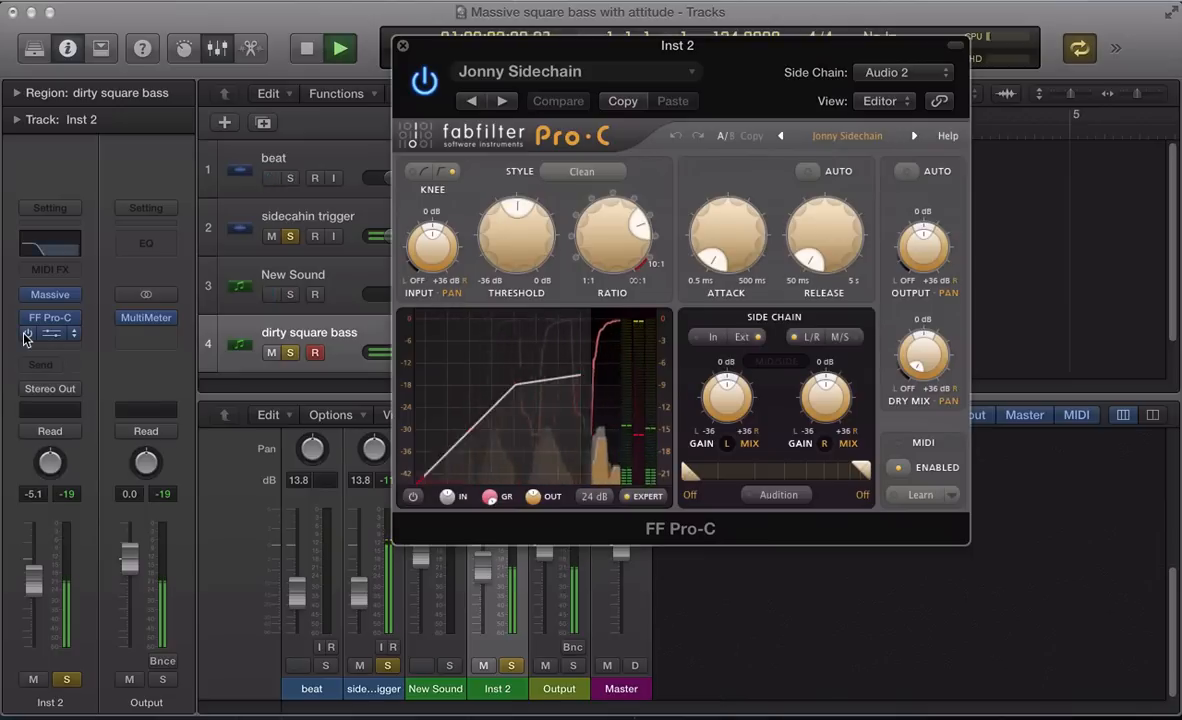
{"action": "left_click", "coordinate": [50, 337]}
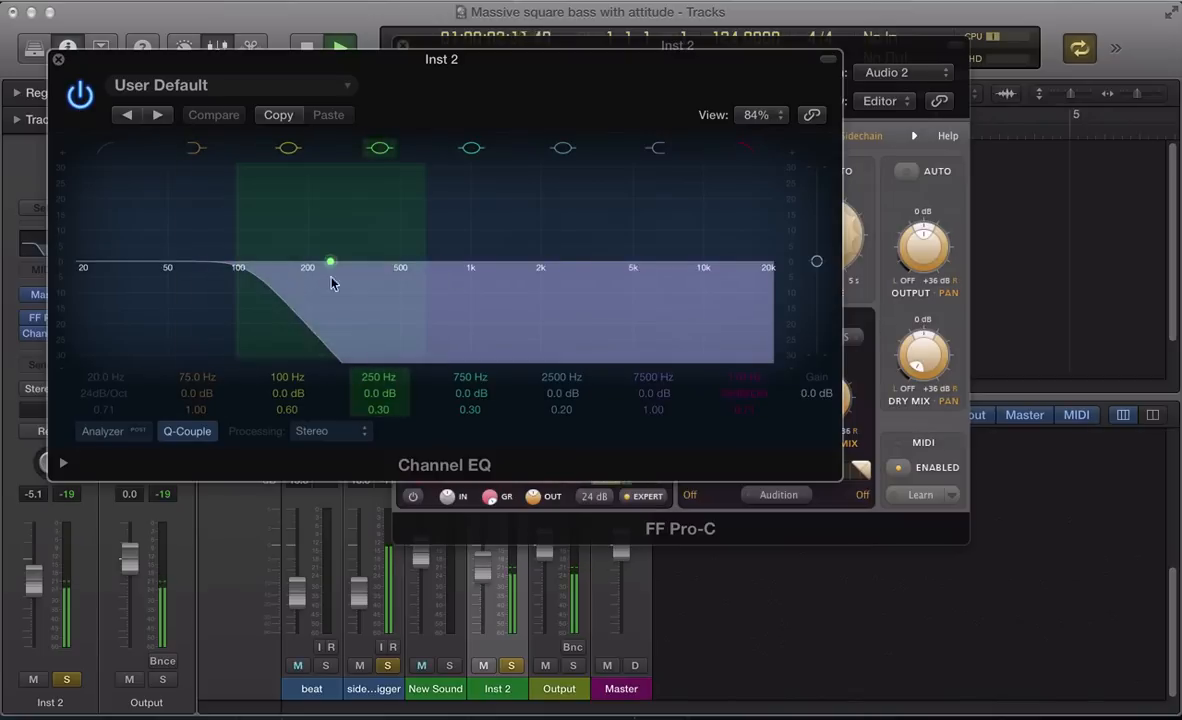
{"action": "left_click", "coordinate": [58, 60]}
{"action": "left_click", "coordinate": [402, 48]}
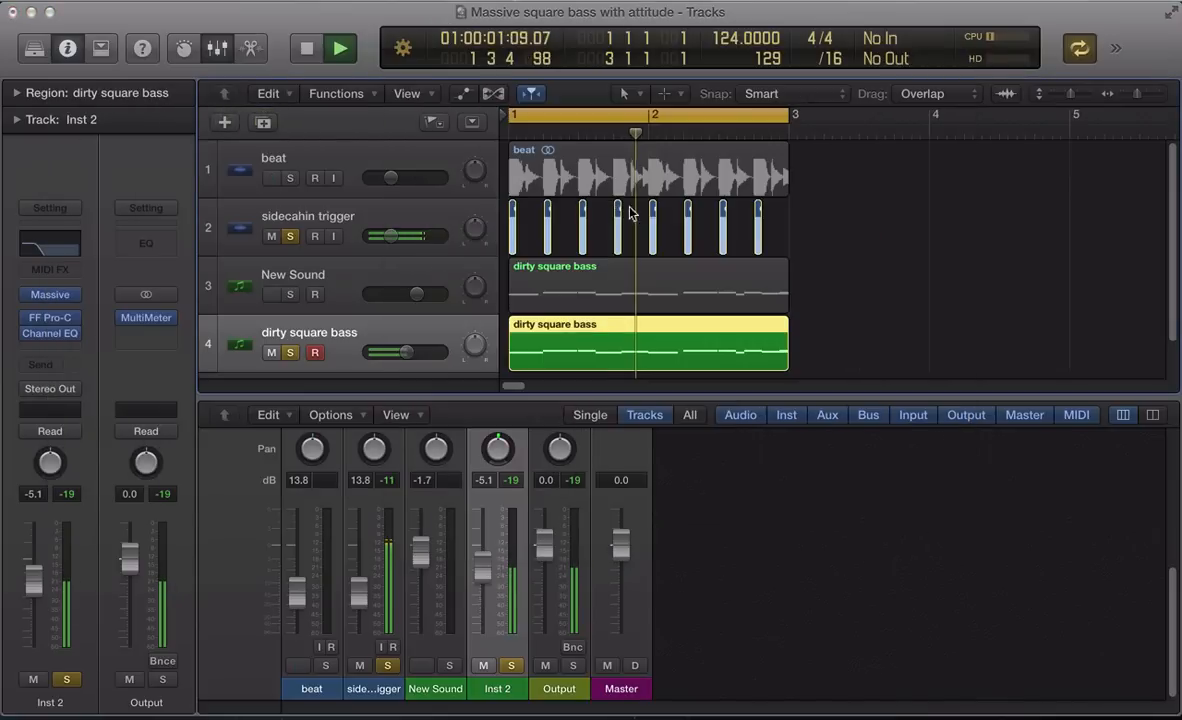
{"action": "key", "text": "space"}
Unsolo the dirty square bass and sidechain trigger tracks and play the full mix
{"action": "left_click", "coordinate": [847, 295]}
{"action": "left_click", "coordinate": [289, 354]}
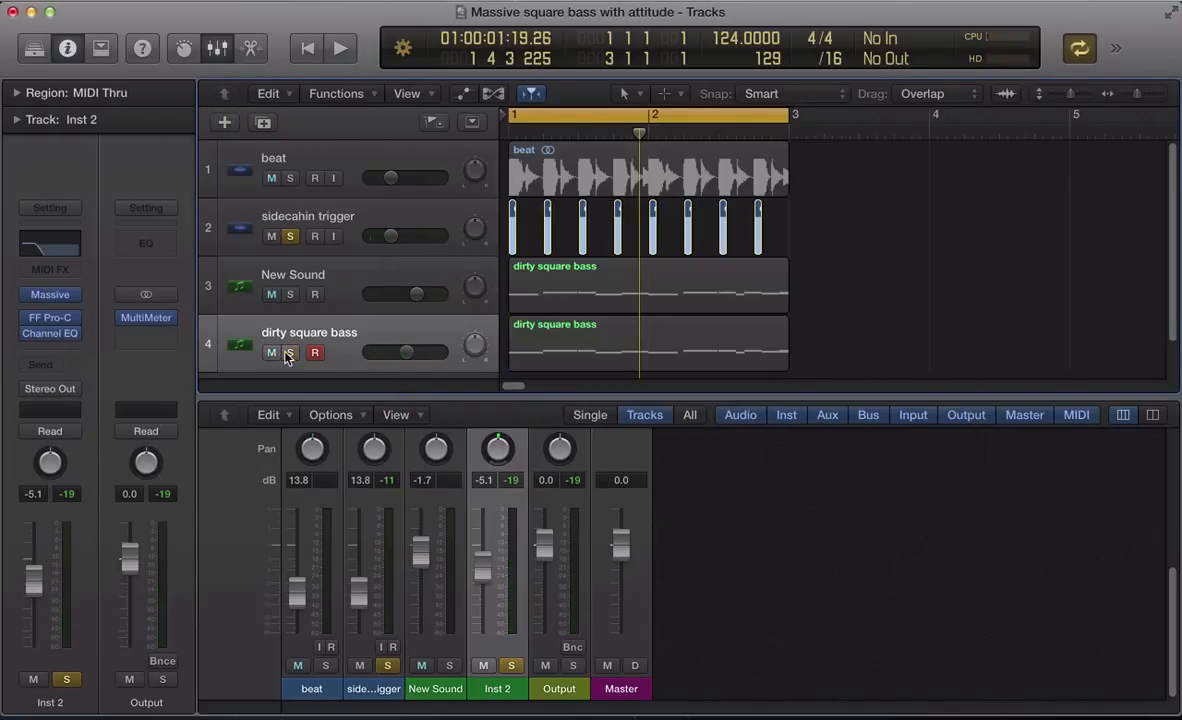
{"action": "left_click", "coordinate": [289, 238]}
{"action": "key", "text": "space"}
Record-enable the New Sound track alongside the dirty square bass track and open its Massive instrument
{"action": "left_click", "coordinate": [316, 296]}
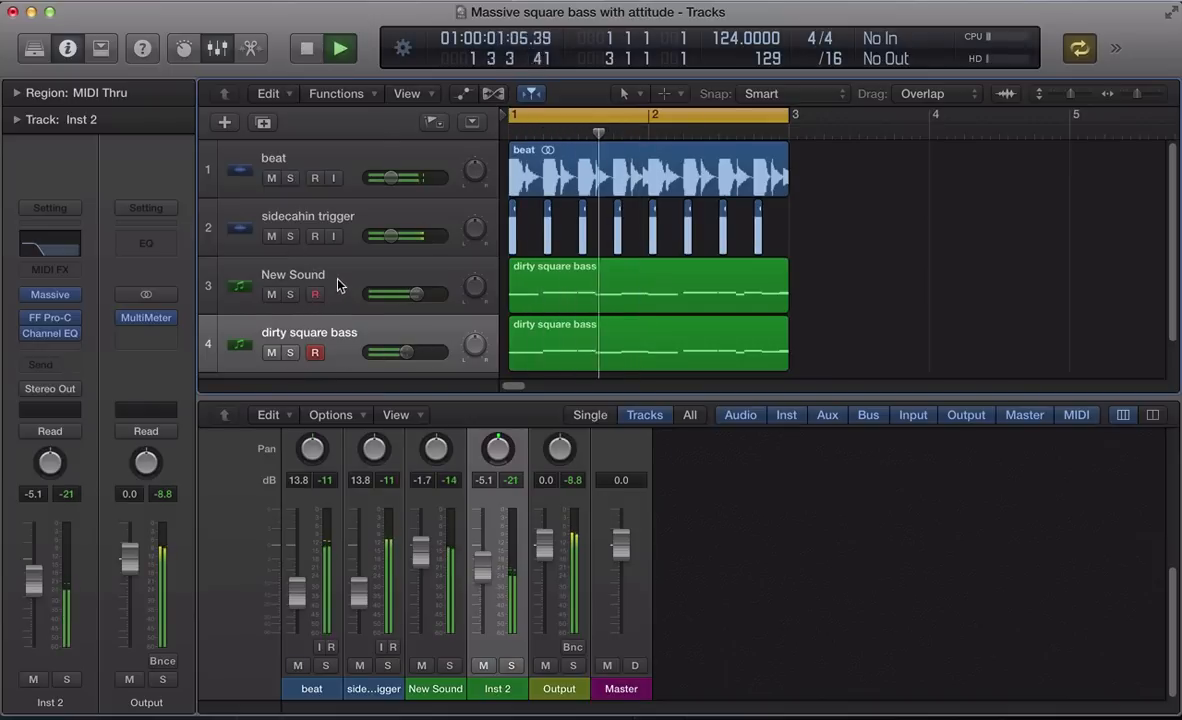
{"action": "left_click", "coordinate": [338, 281]}
{"action": "left_click", "coordinate": [315, 343]}
{"action": "left_click", "coordinate": [348, 289]}
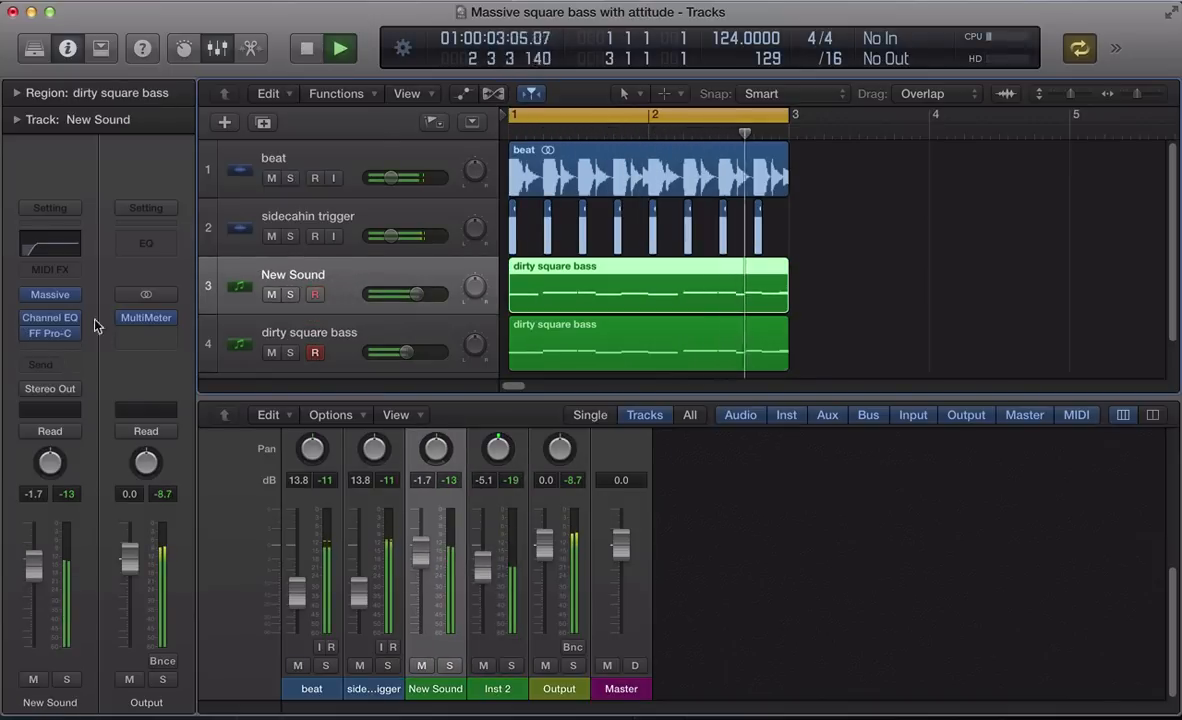
{"action": "left_click", "coordinate": [50, 294]}
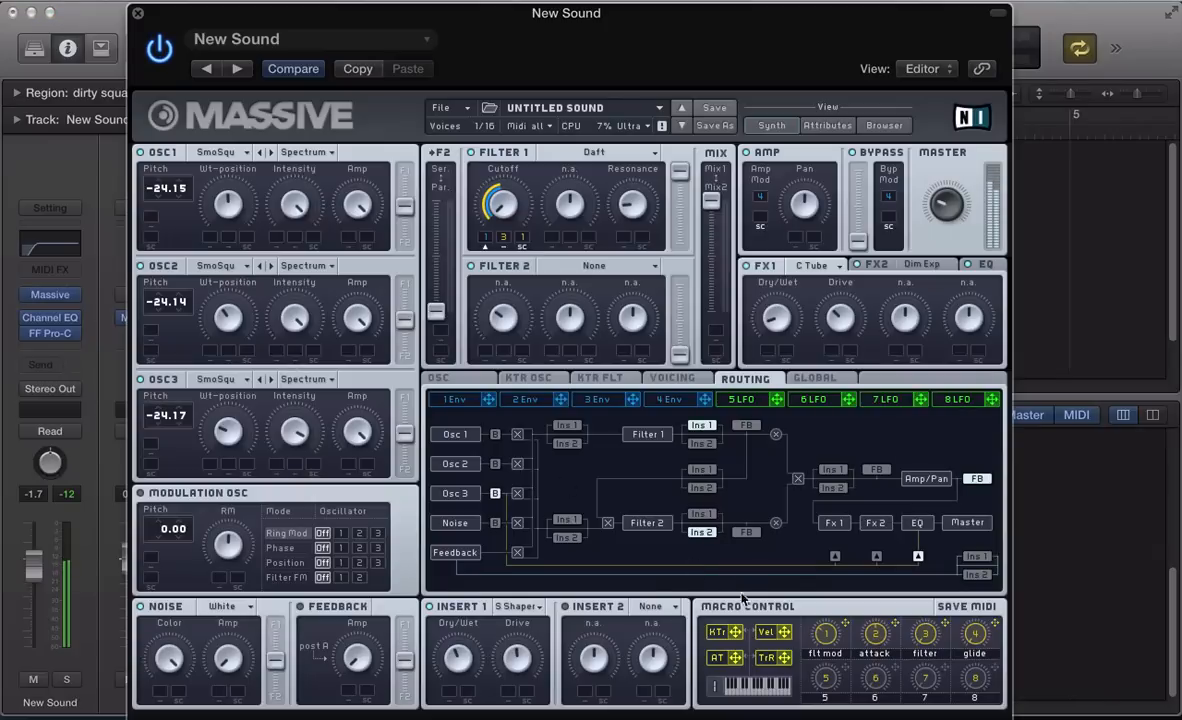